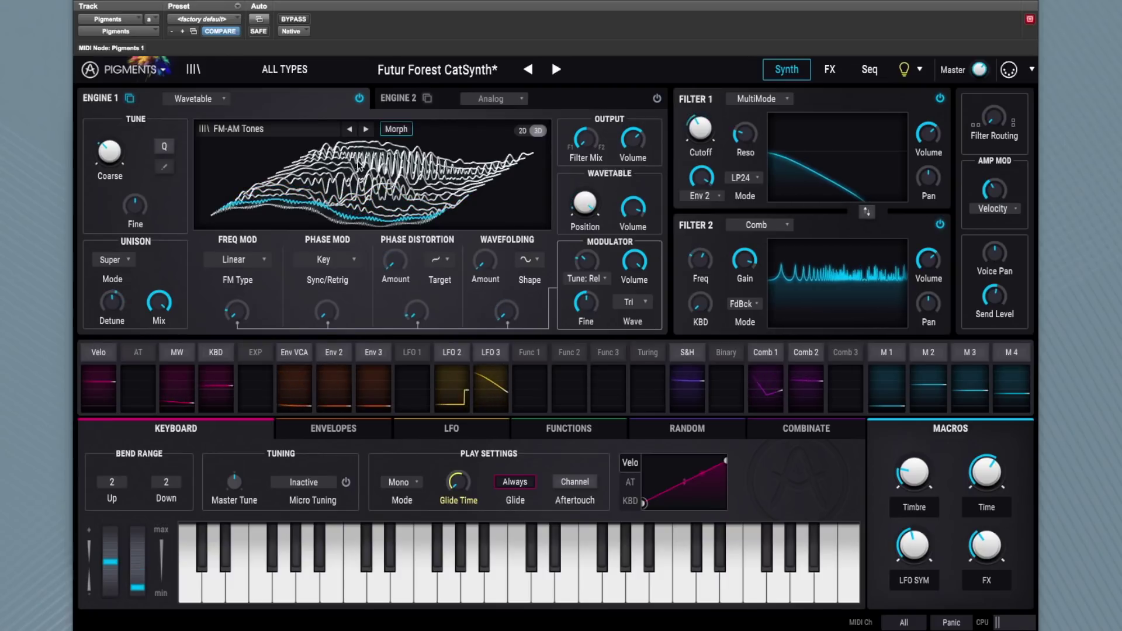
Enable Engine 2 alongside the wavetable engine and set its OSC 3 to a sawtooth wave
click(489, 99)
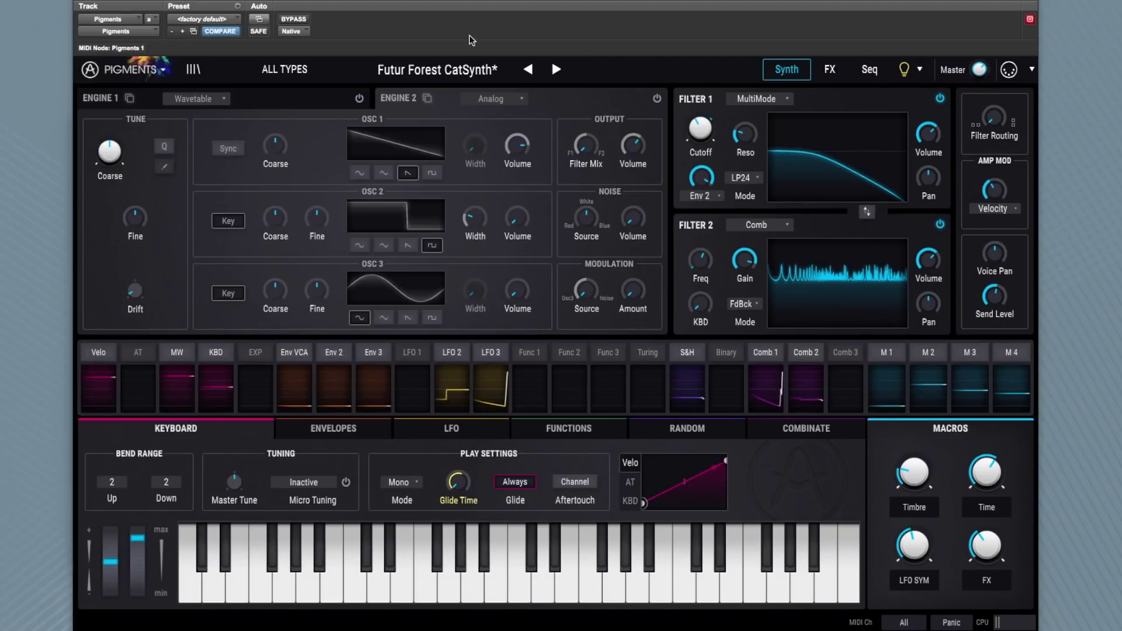
click(657, 98)
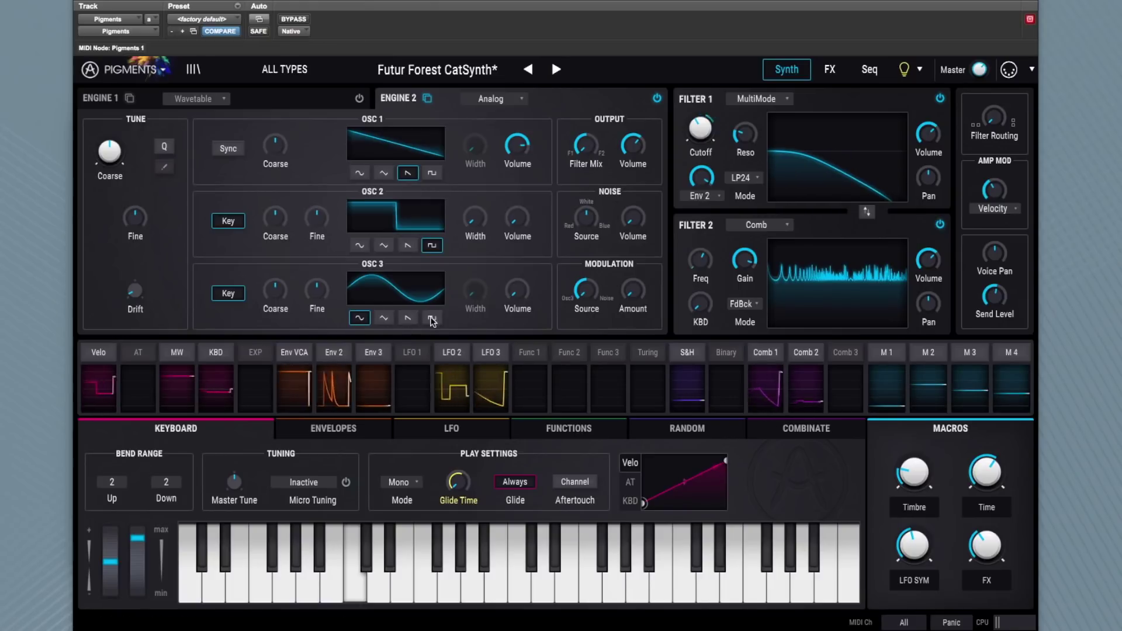
click(408, 318)
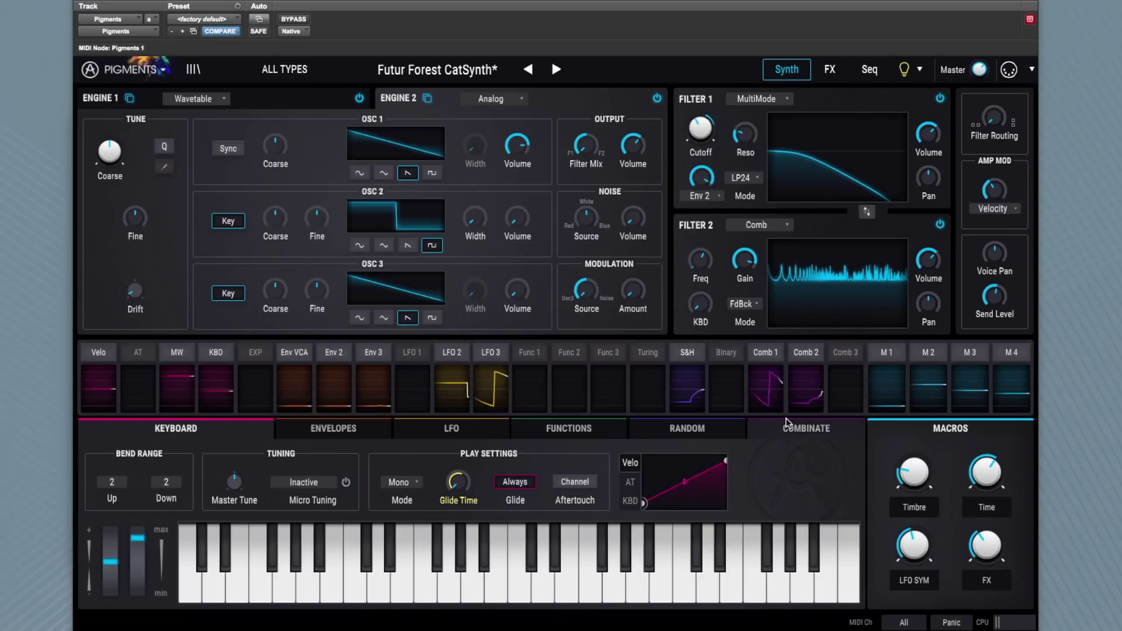
Look over the envelope and LFO settings, and add five points to the Function 1 curve to give it an up-and-down shape
click(296, 395)
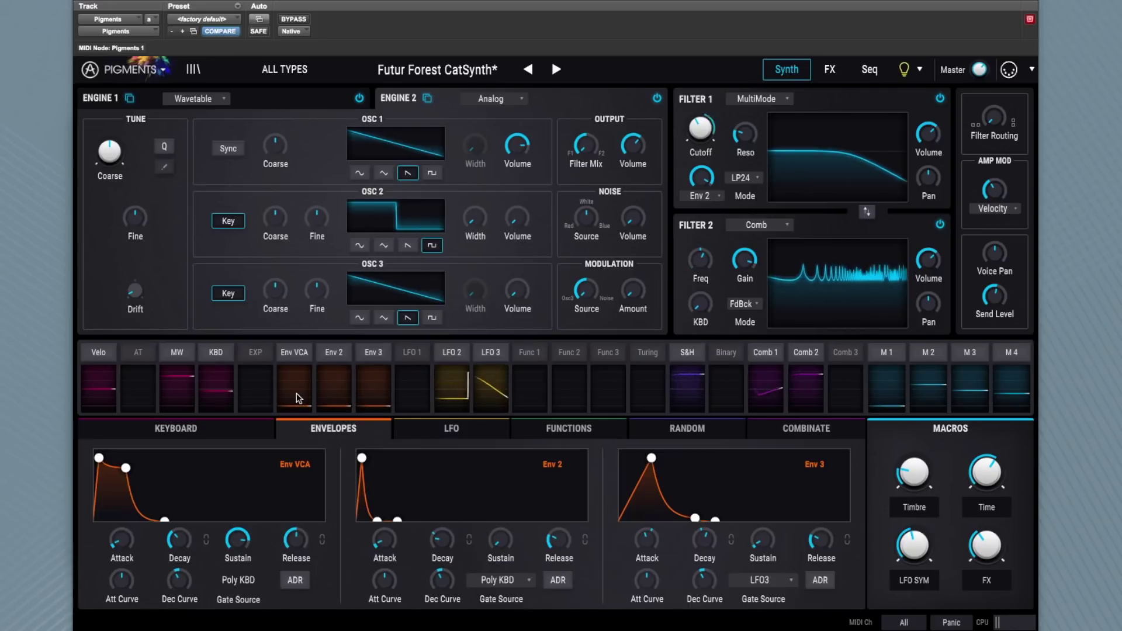
click(453, 386)
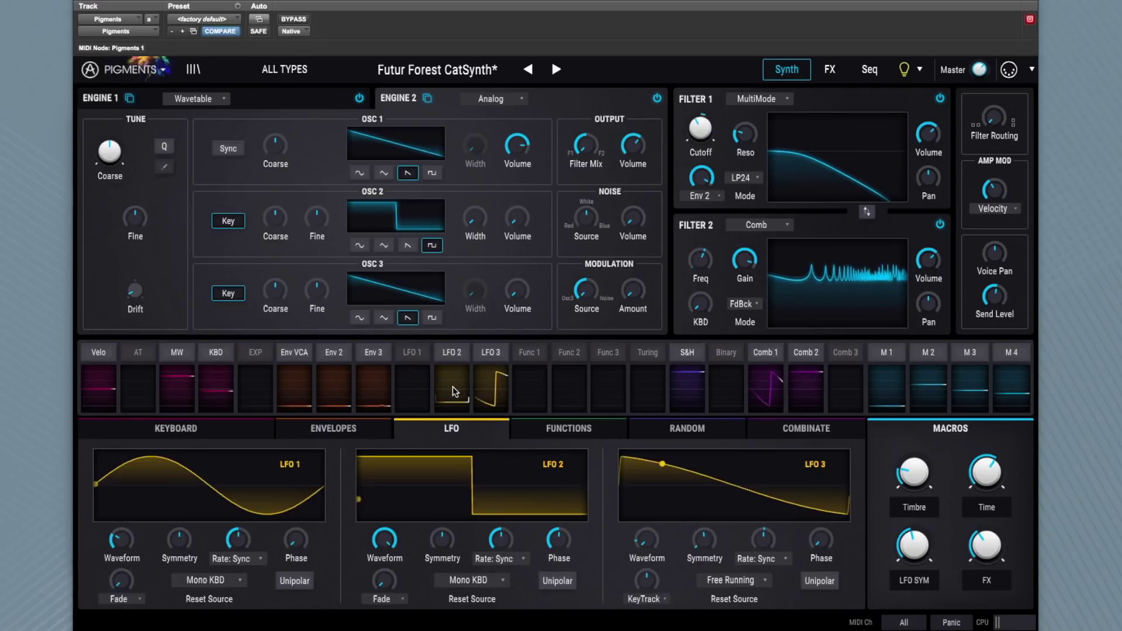
click(531, 388)
drag(389, 487, 381, 530)
double_click(472, 494)
double_click(555, 535)
double_click(623, 504)
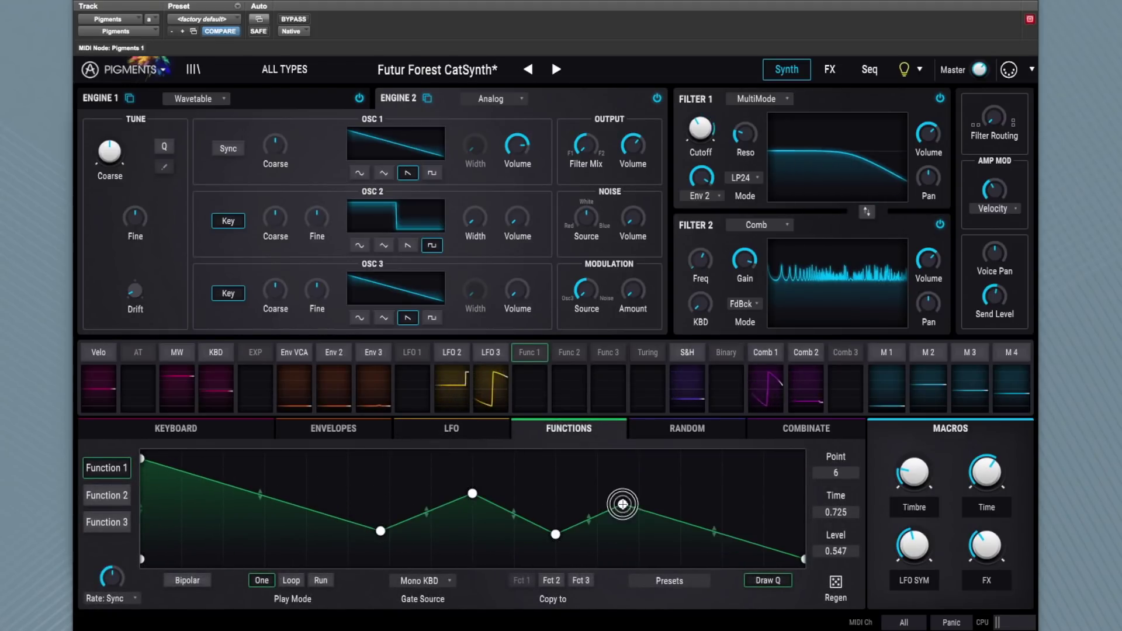
double_click(700, 485)
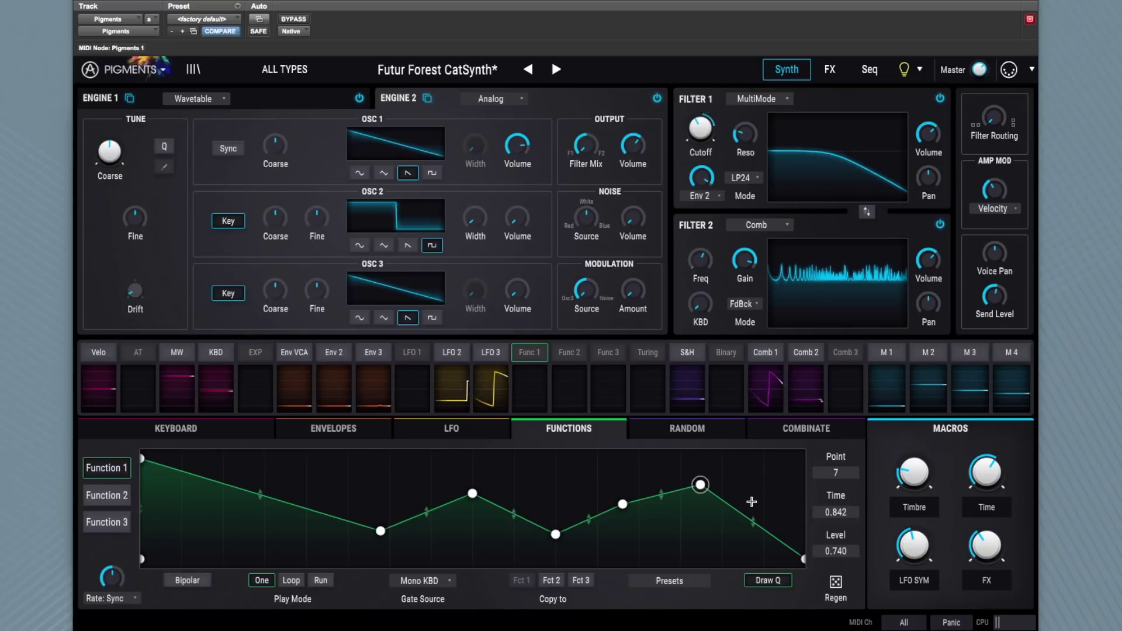
Examine the Random and Combinate modulators, including the type options for Comb 1
click(683, 395)
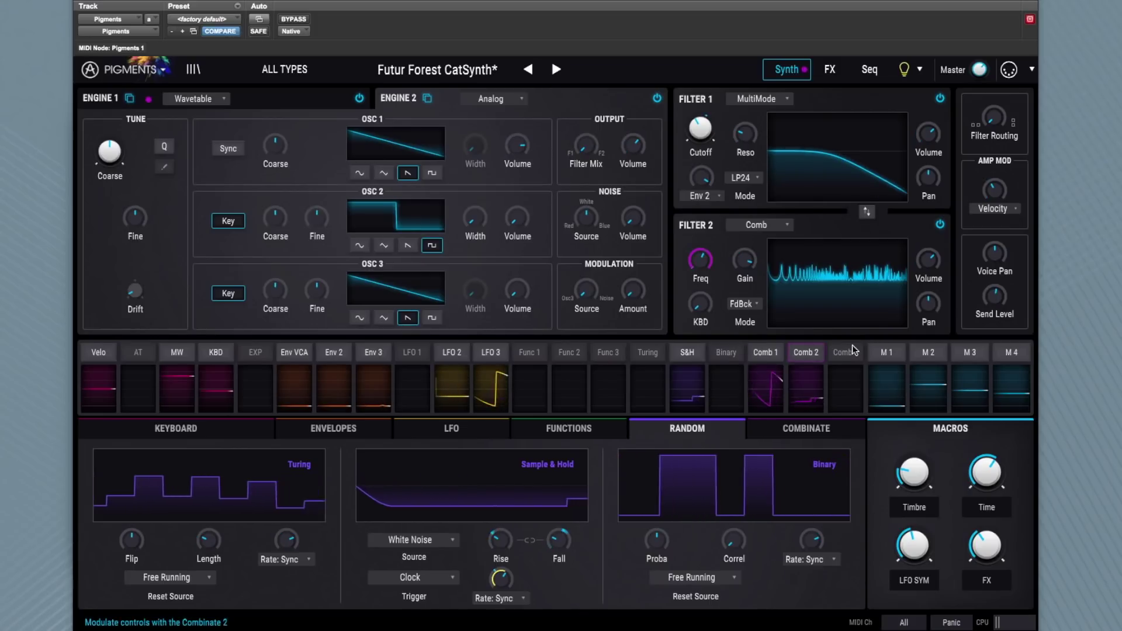
click(850, 391)
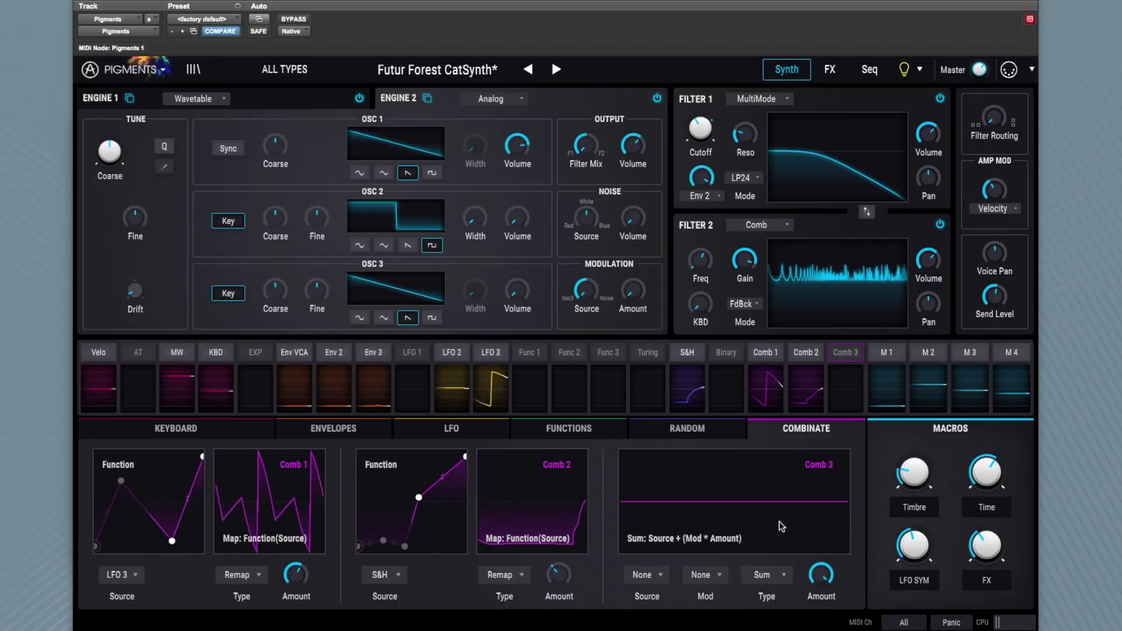
click(251, 578)
click(251, 577)
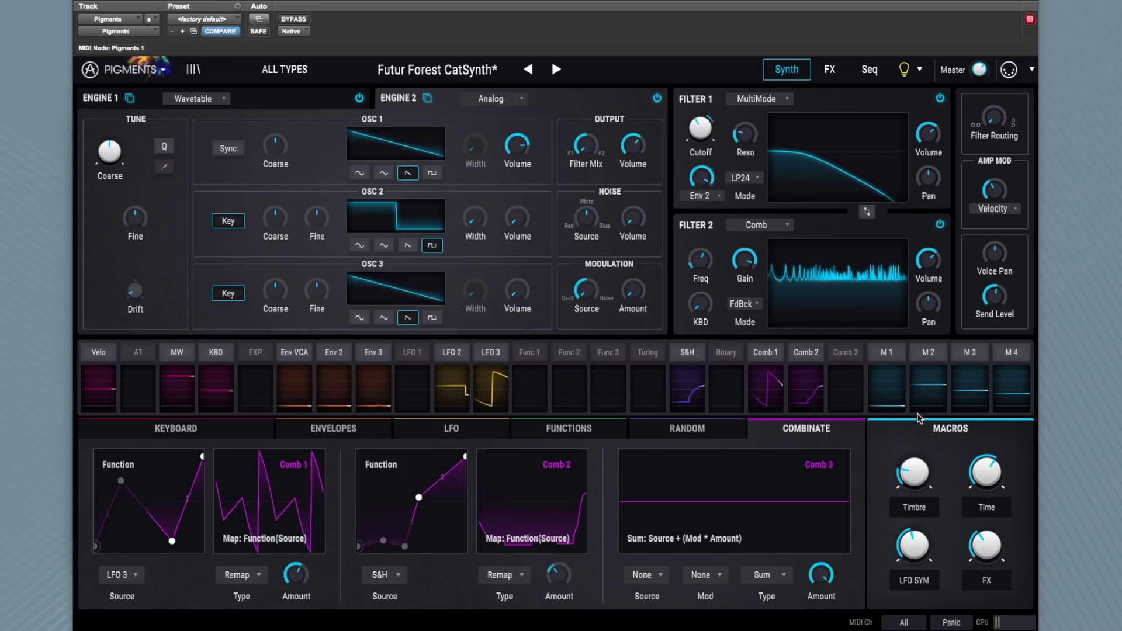
Adjust the Timbre macro
mouse_move(915, 475)
drag(916, 474, 882, 420)
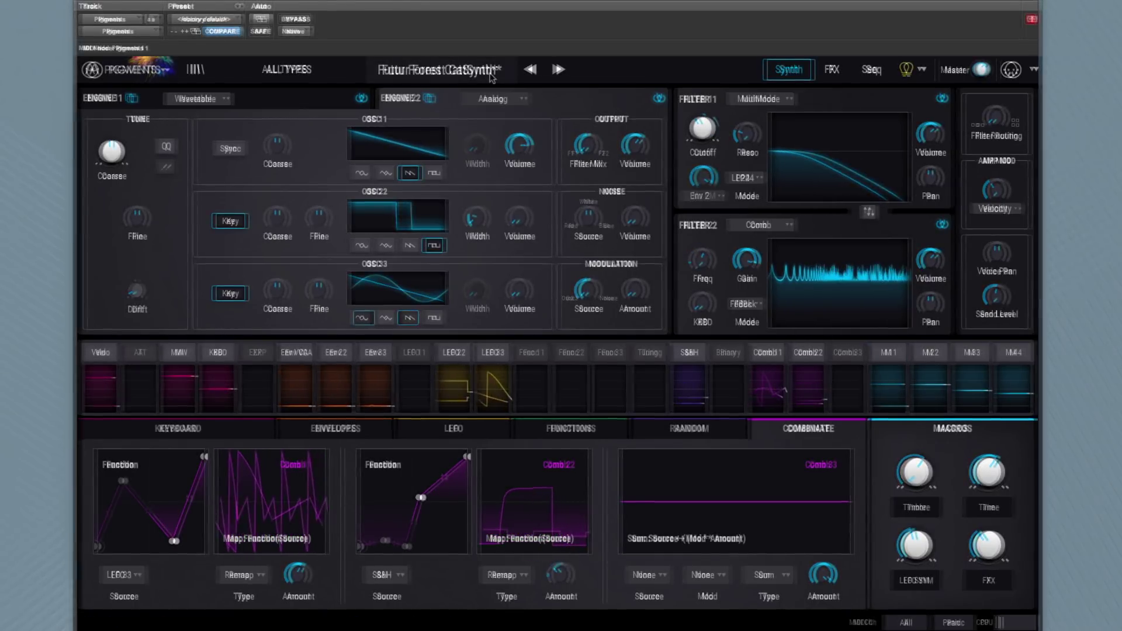
Load the Noisy Metallophon preset and show its analog Engine 1 settings
click(493, 73)
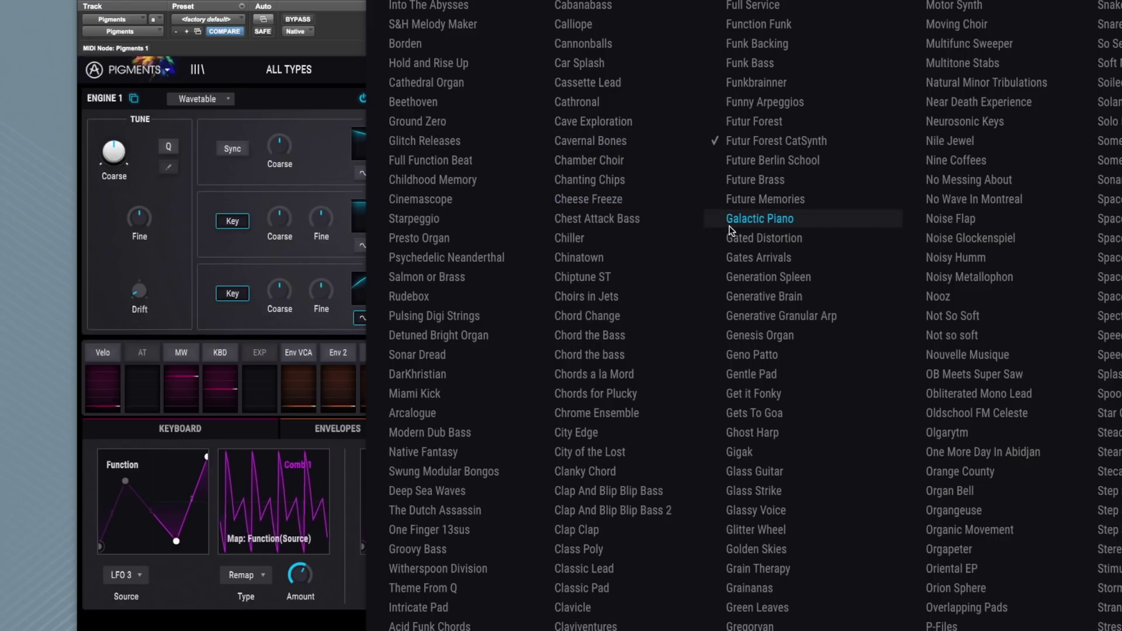
click(969, 277)
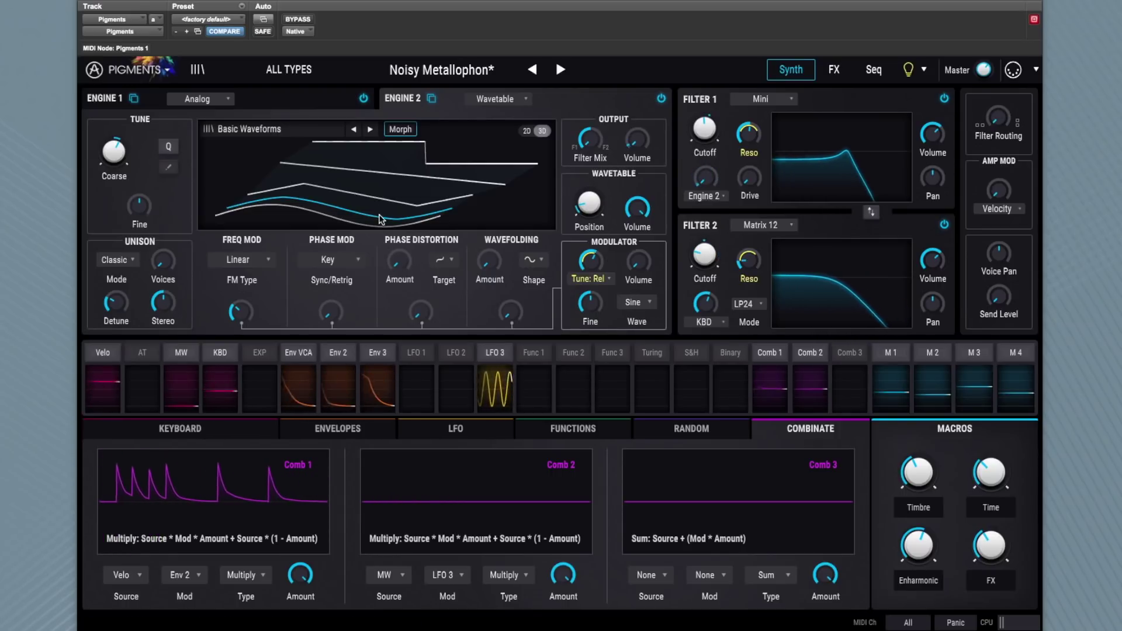
click(319, 98)
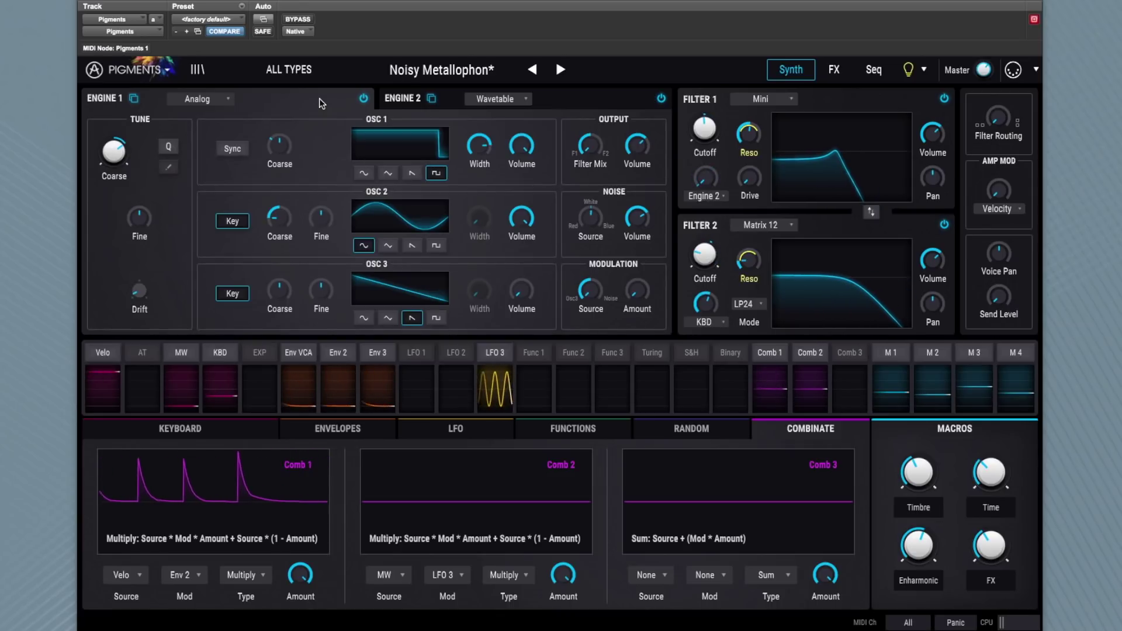
Load the Into The Abysses preset
click(450, 70)
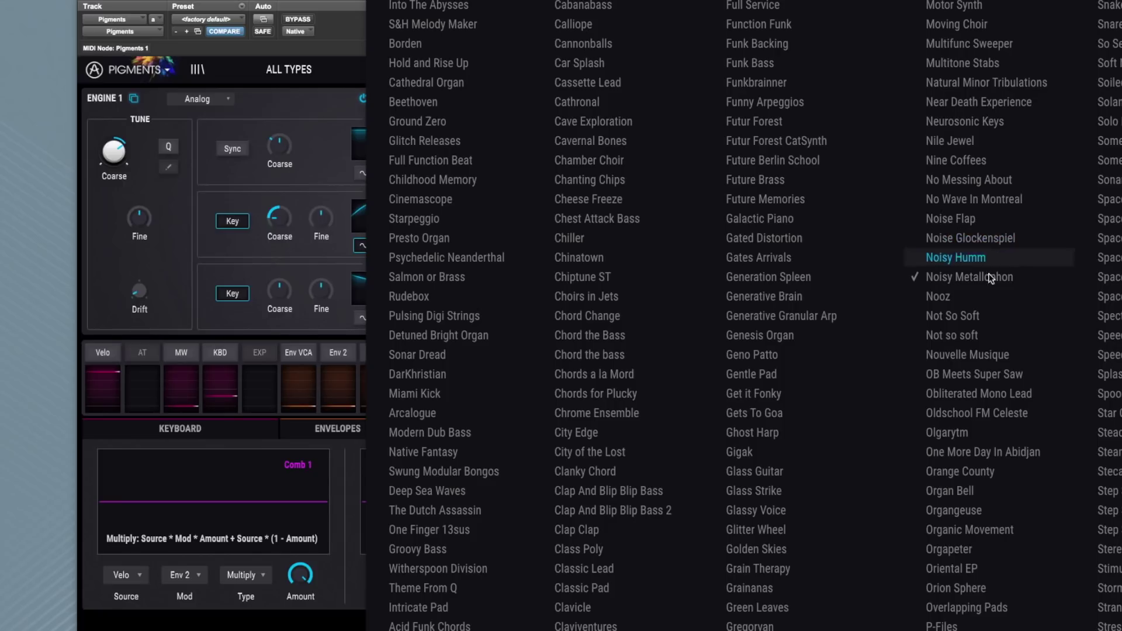
click(1013, 490)
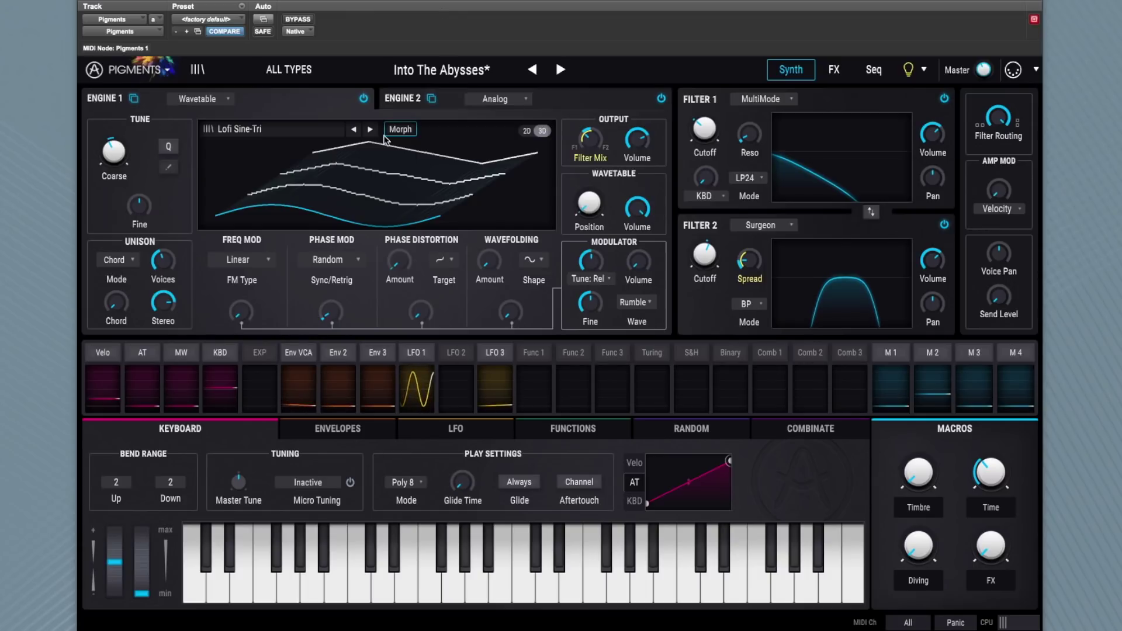
Enable micro tuning, try the 10-TET tuning preset, and switch it to Zimbabwe Mbira
click(351, 482)
click(322, 484)
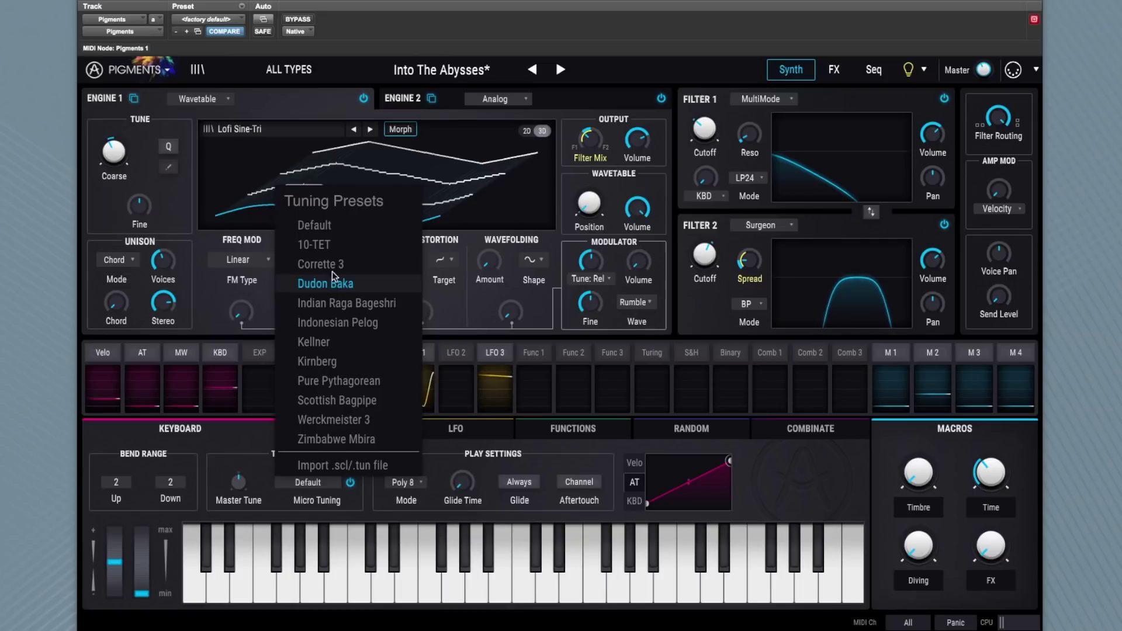
click(332, 246)
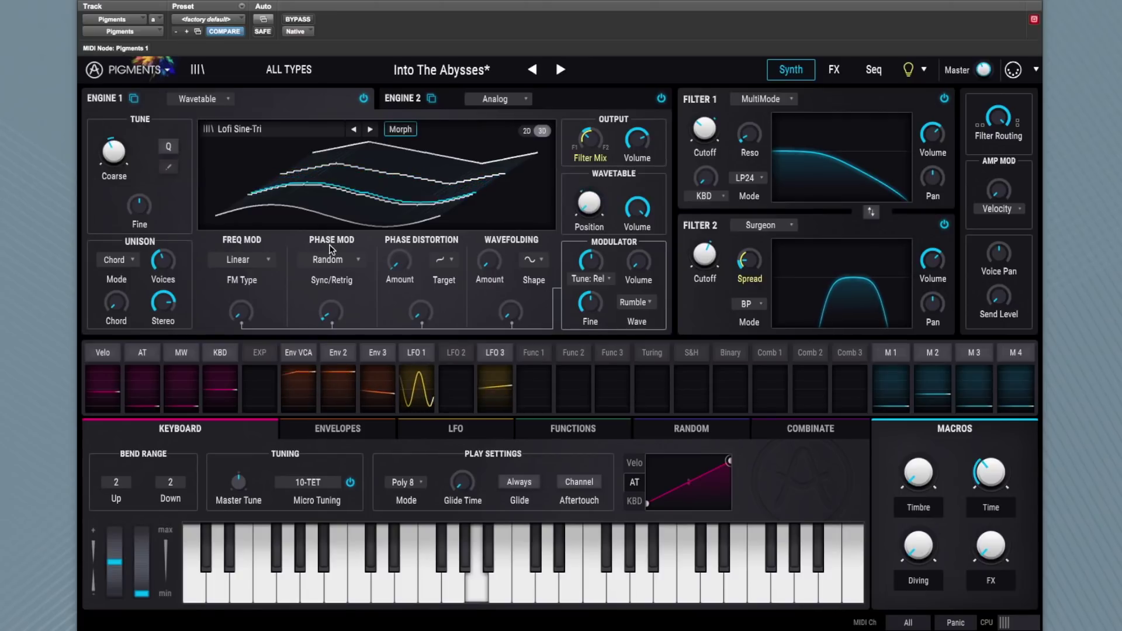
click(324, 483)
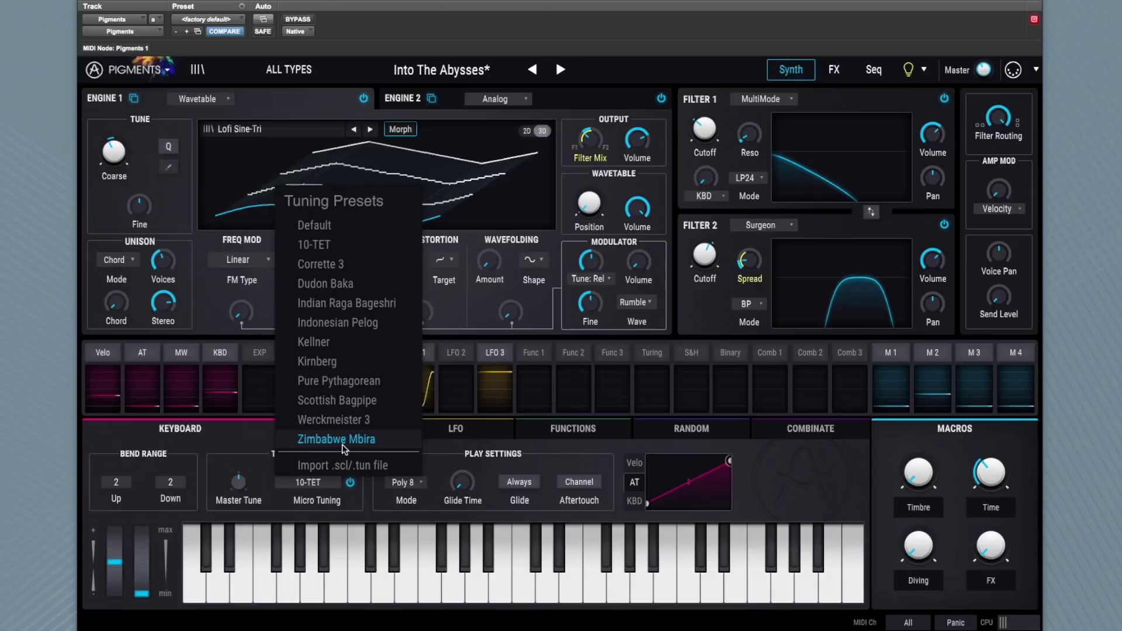
click(342, 443)
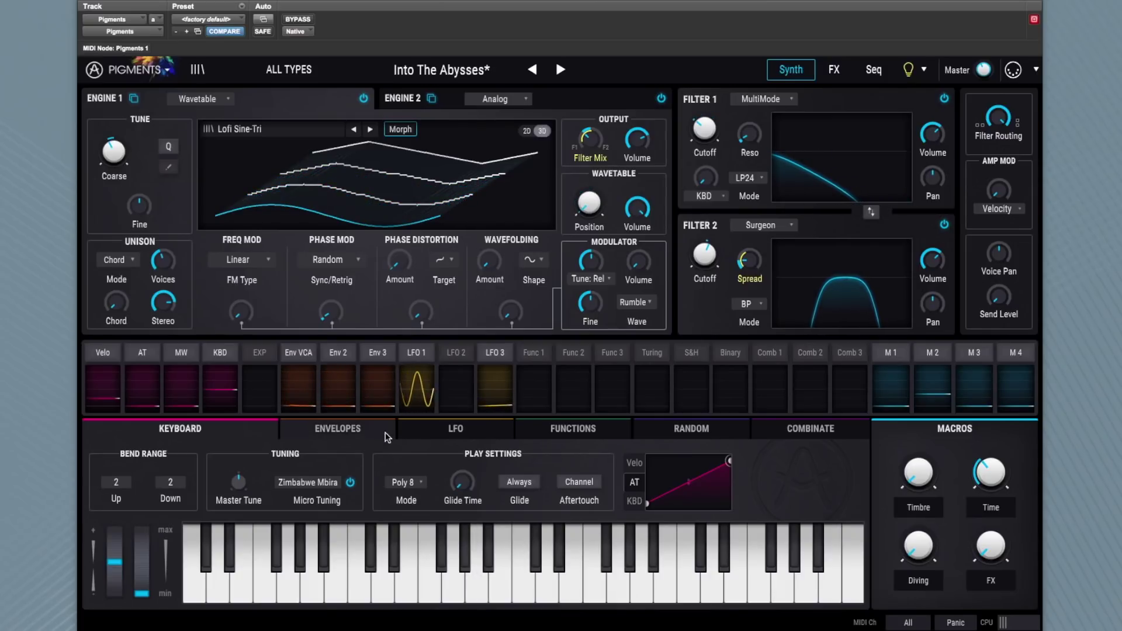
Replace the mod wheel's side chain on LFO 1 > F1 Cutoff with a routing to Engine 1's phase modulation amount at 1.00
click(176, 352)
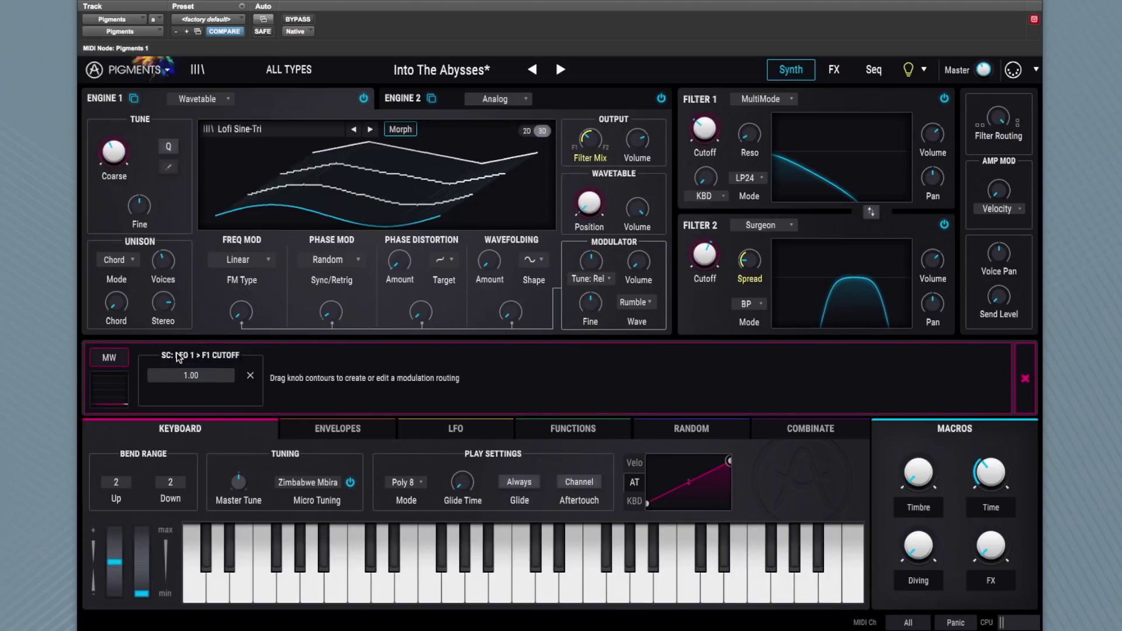
click(250, 378)
mouse_move(330, 308)
drag(330, 302, 290, 396)
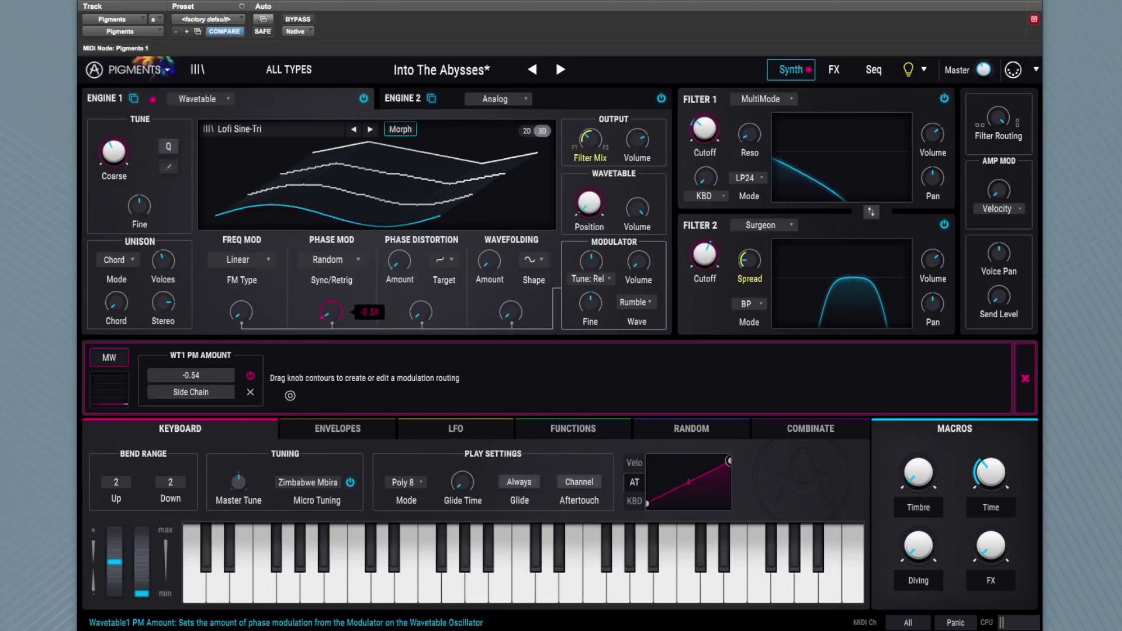
drag(330, 310, 330, 306)
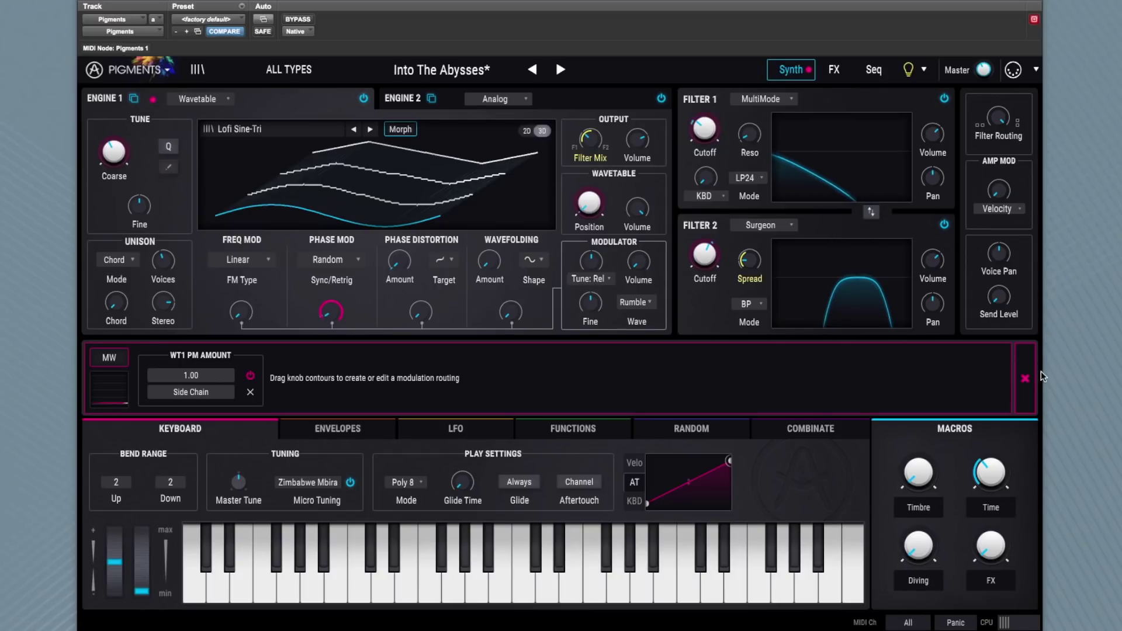
click(1025, 378)
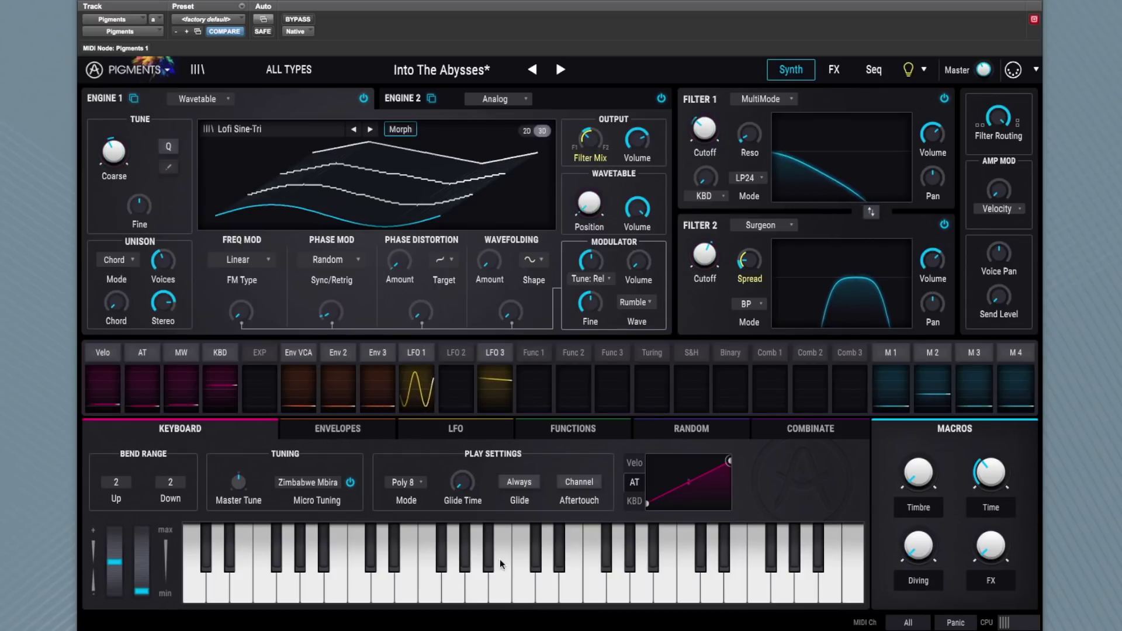
Remove LFO 1's modulation of the Filter 1 cutoff
click(456, 429)
click(418, 356)
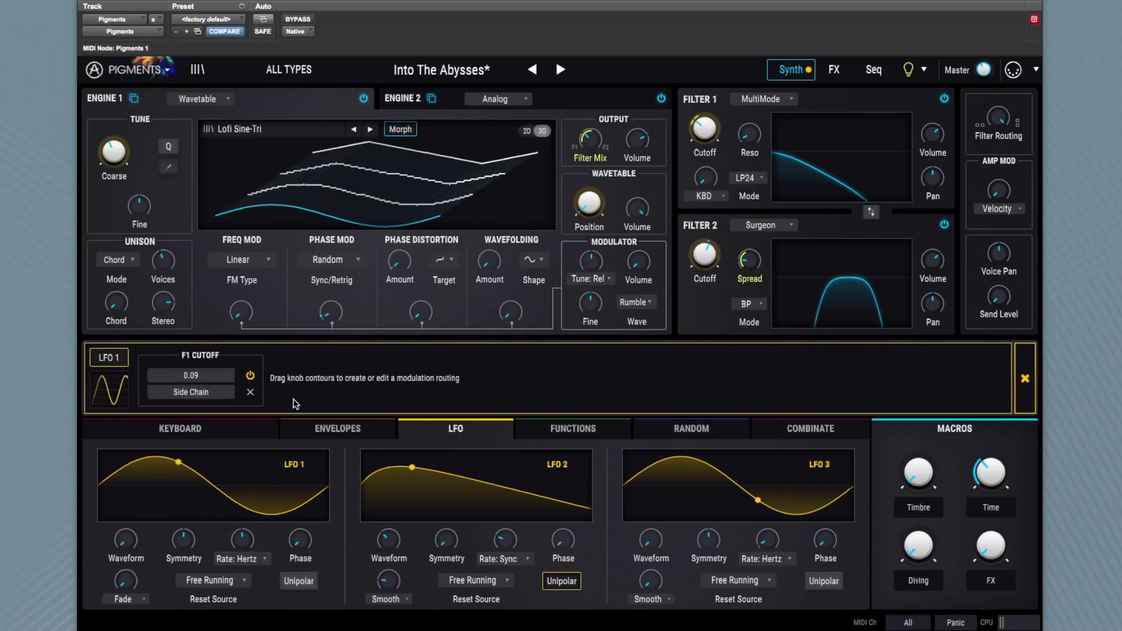
click(251, 394)
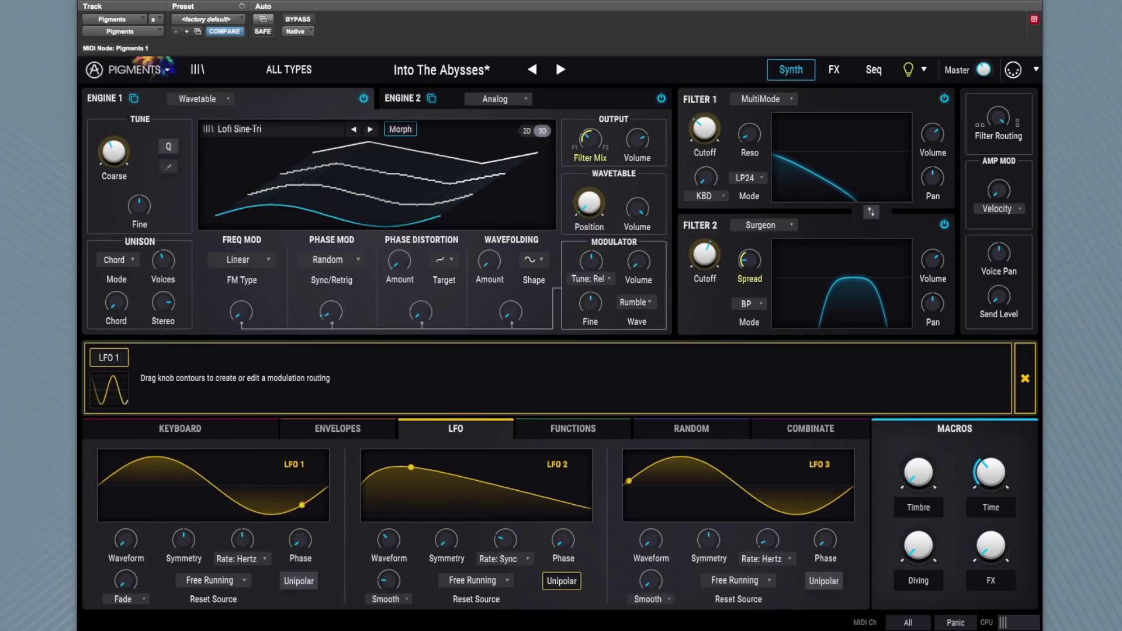
Configure Combinate 3 with LFO 3 as source, Turing as mod and Diff as type
click(810, 429)
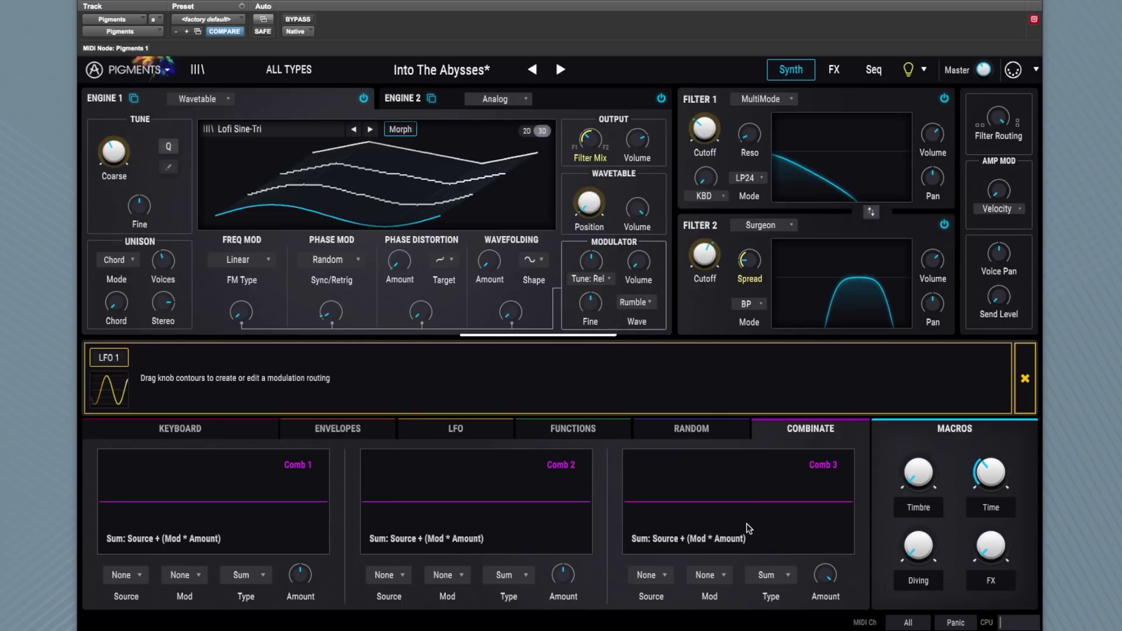
click(655, 579)
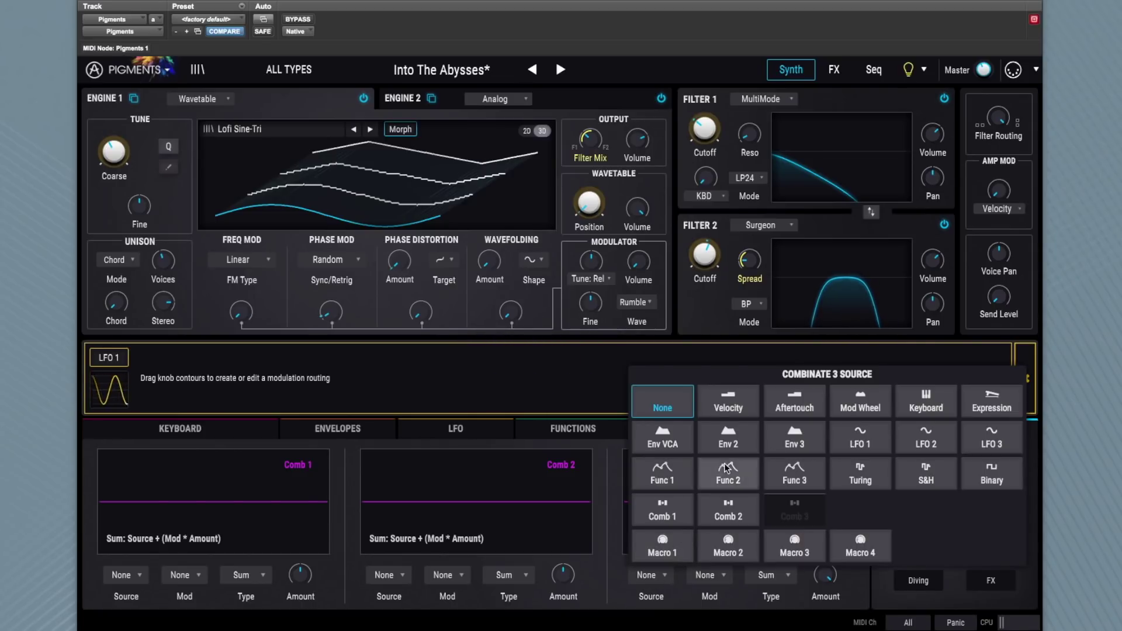
click(1002, 438)
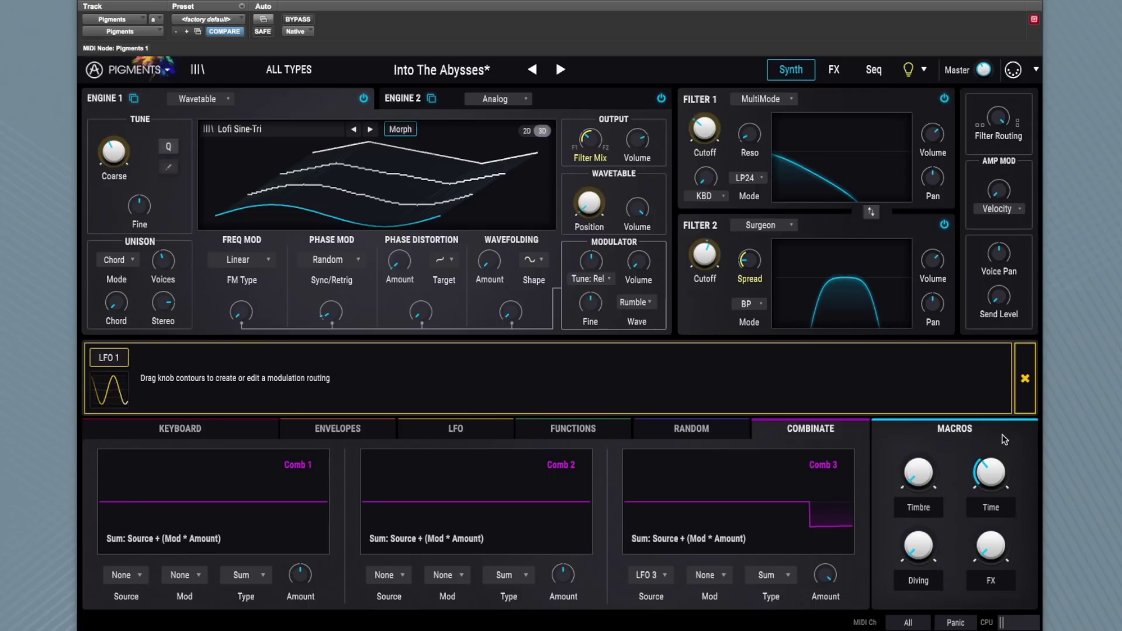
click(709, 576)
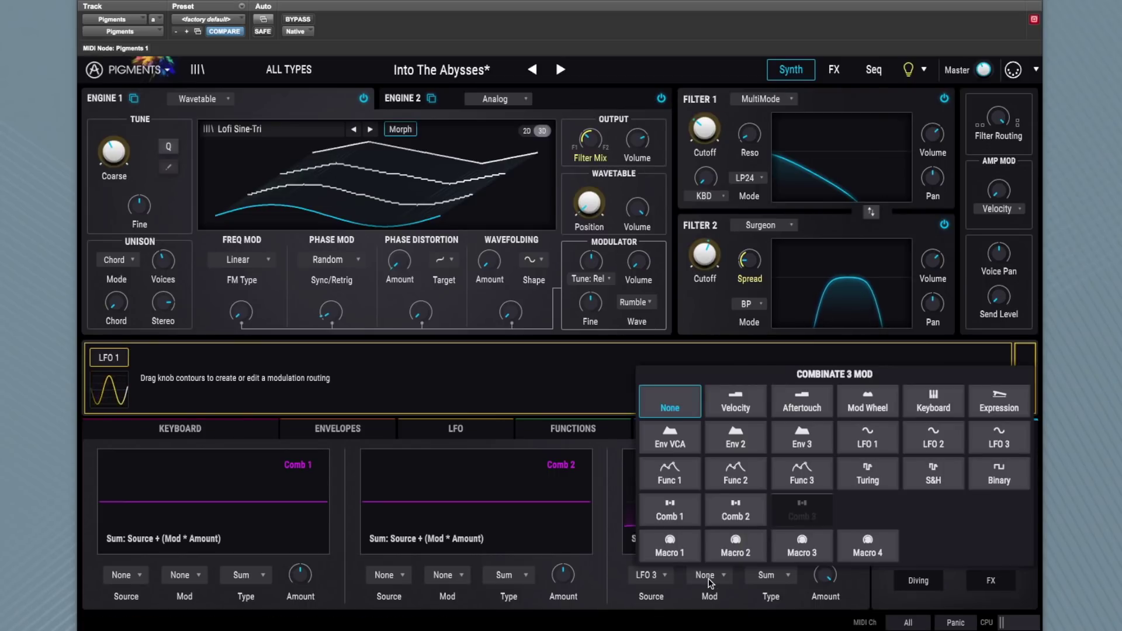
click(868, 468)
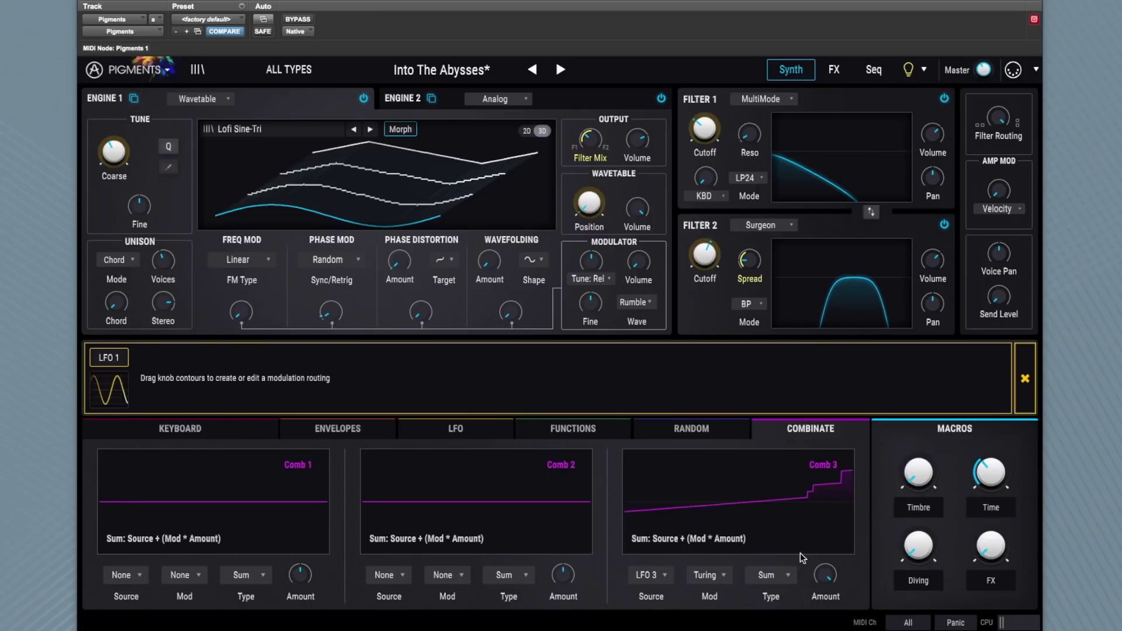
click(778, 577)
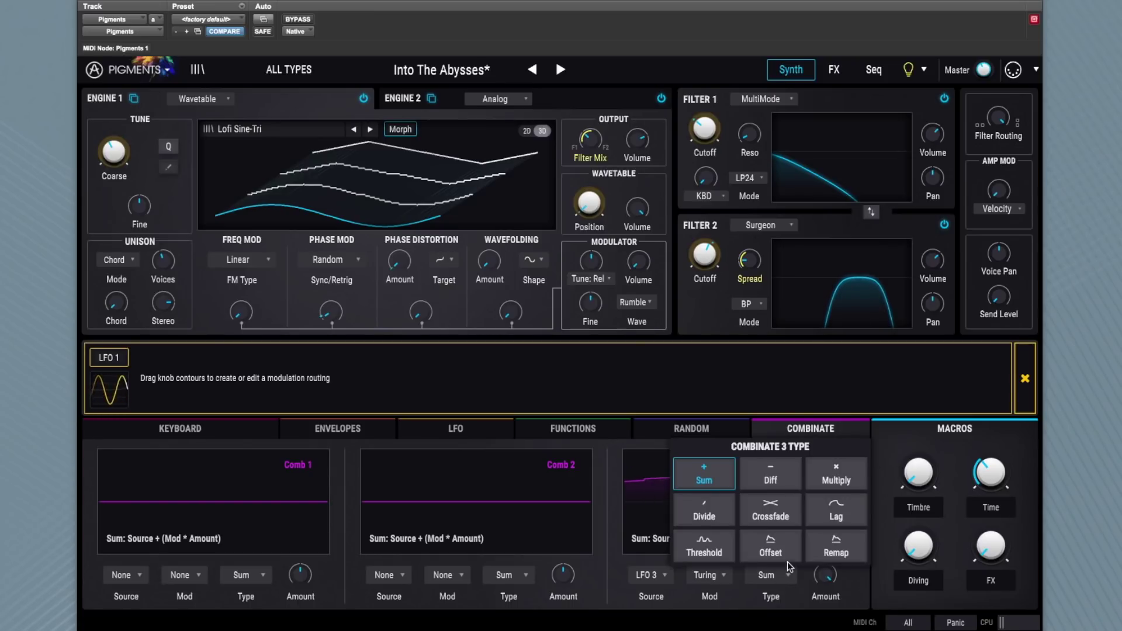
click(767, 479)
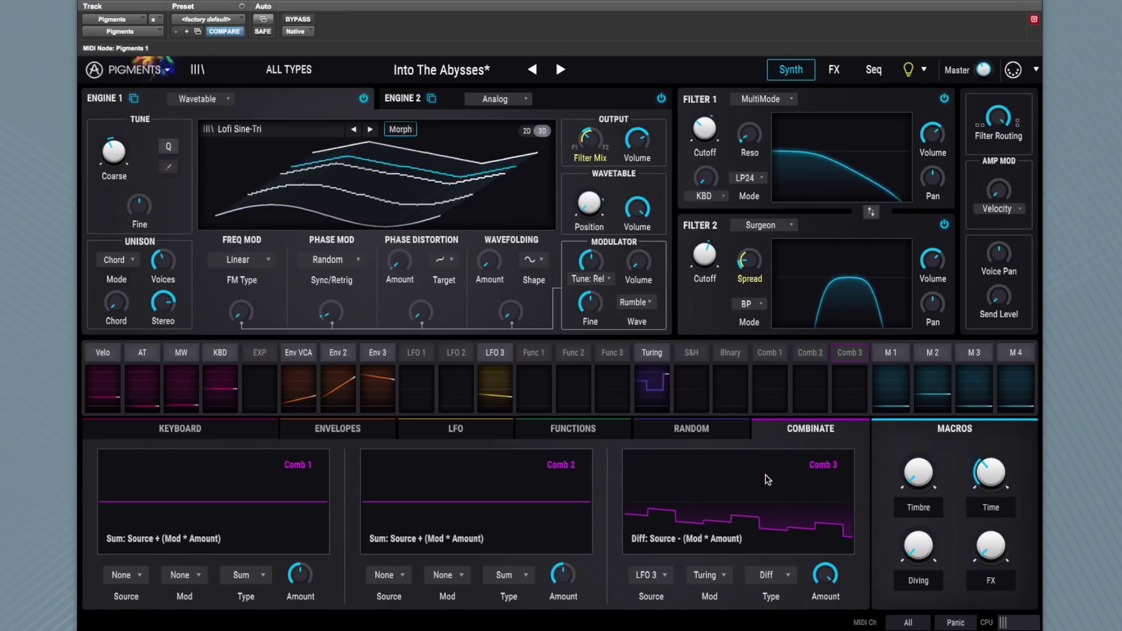
Route Comb 3 to the Filter 2 cutoff with a modulation amount of -1.00
click(853, 356)
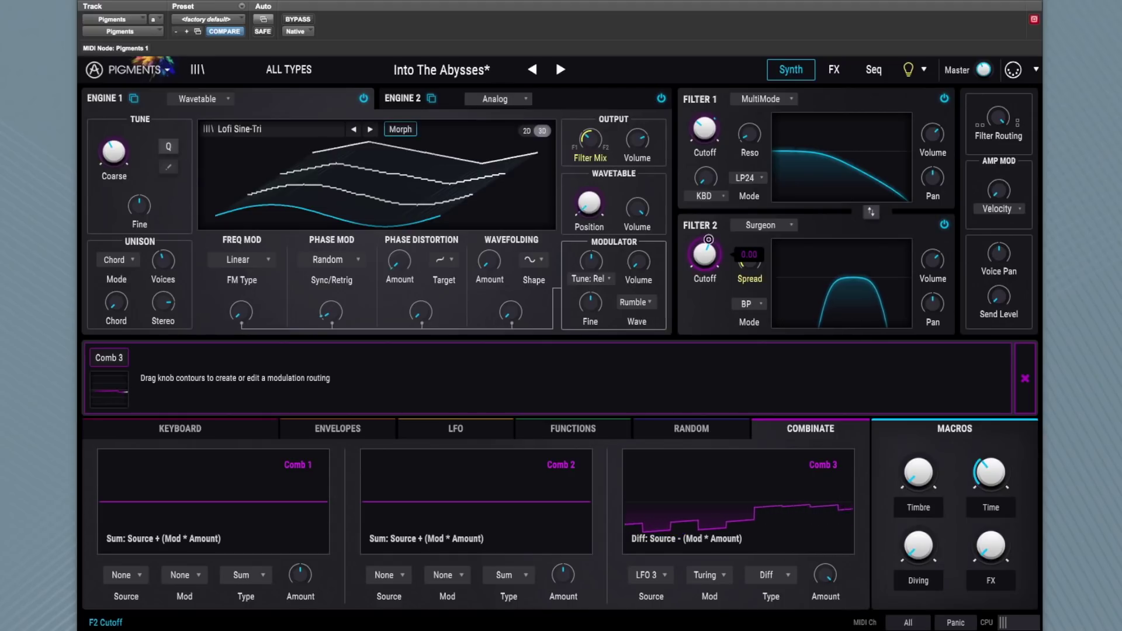
drag(709, 239, 709, 240)
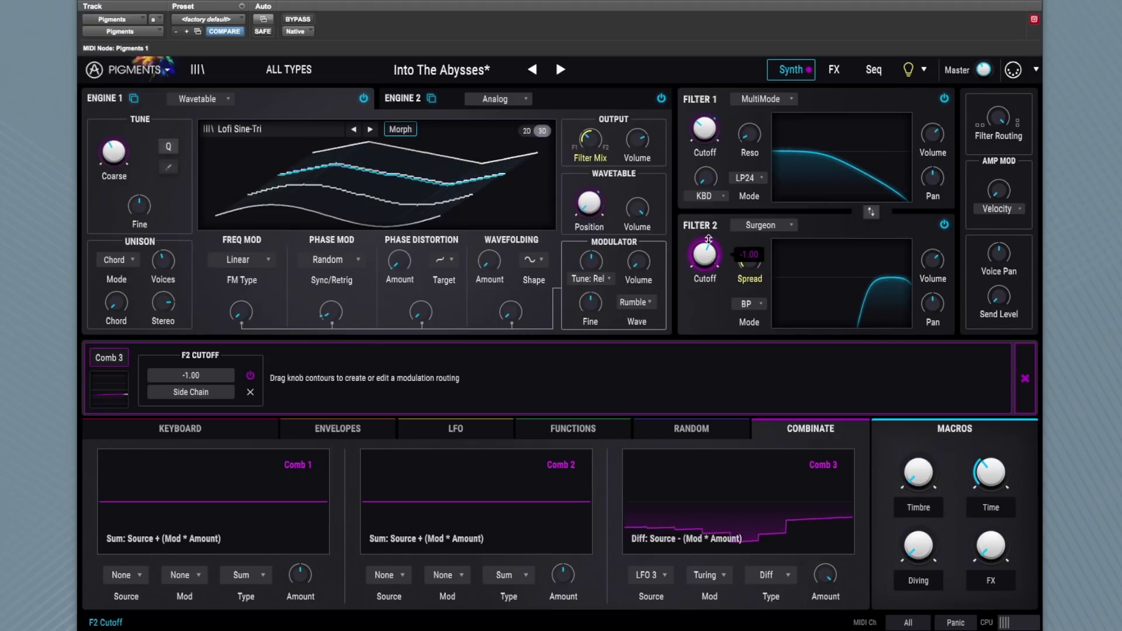
Enable Filter 2 in the Cavernal Bones preset and set its filter type to Comb
click(228, 435)
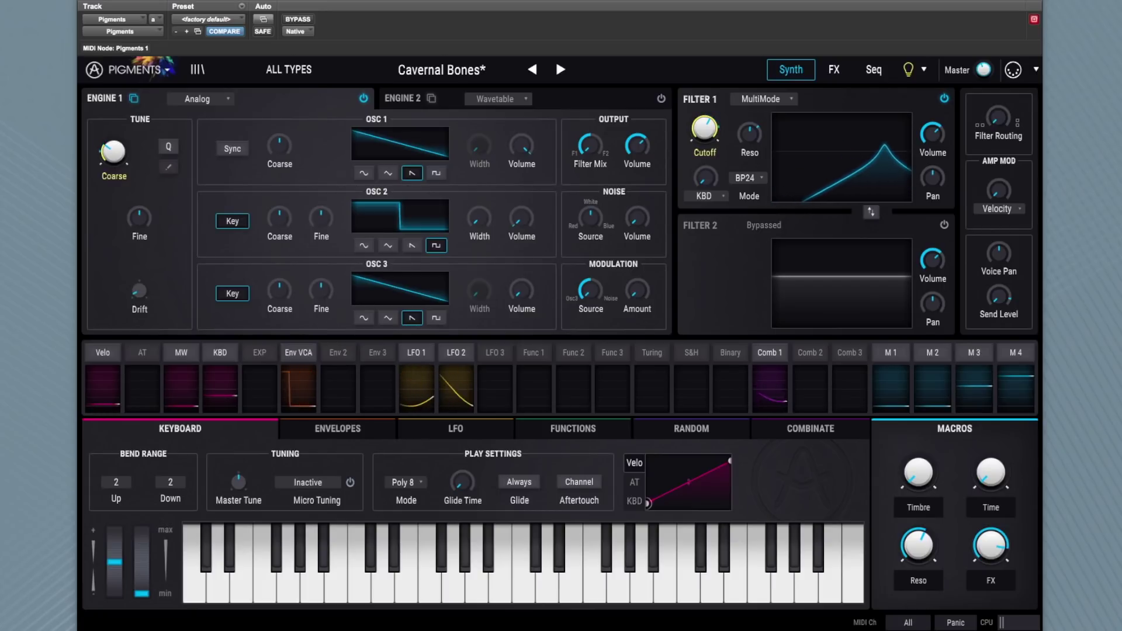
click(945, 227)
click(762, 225)
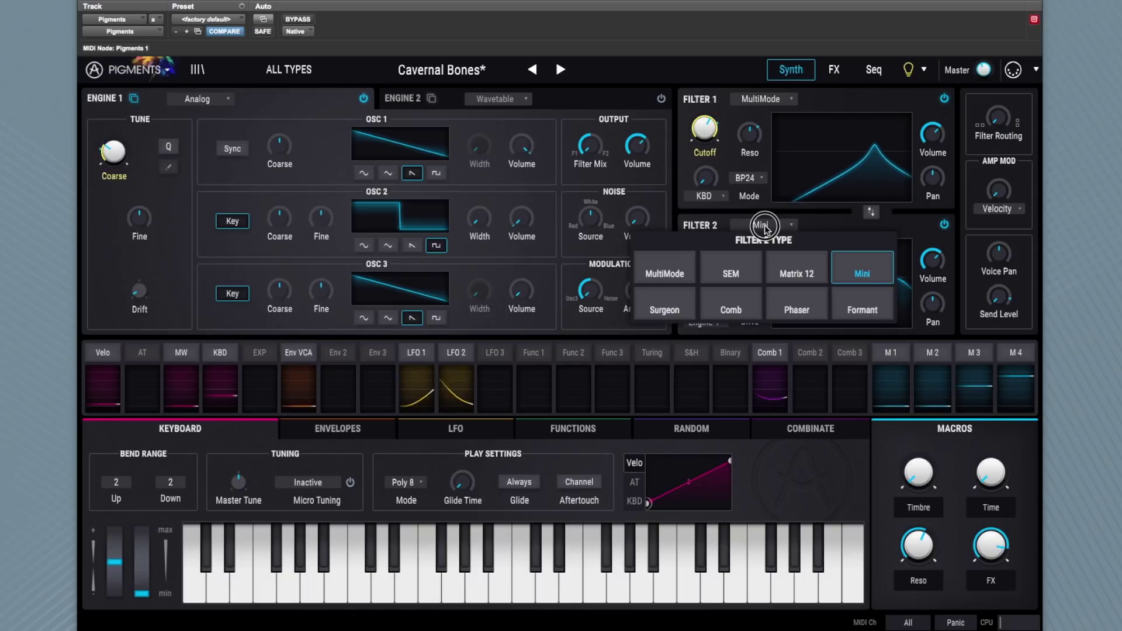
click(731, 310)
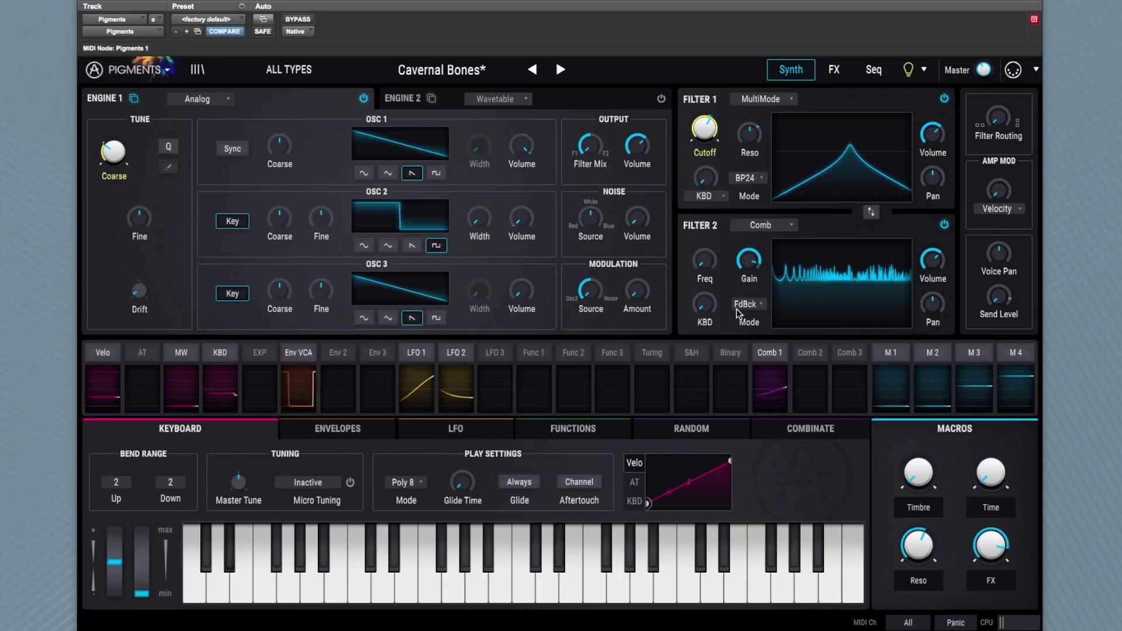
Configure Combinate 3 with LFO 3 as source and Remap as type, shaping its function into a multi-point zigzag curve
click(855, 354)
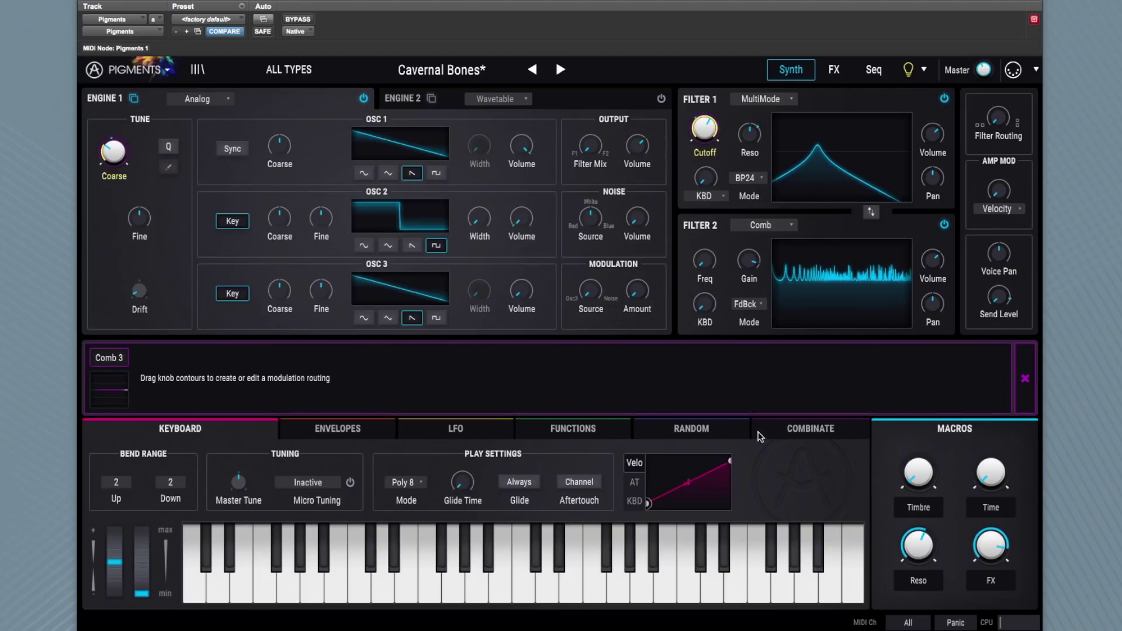
click(796, 428)
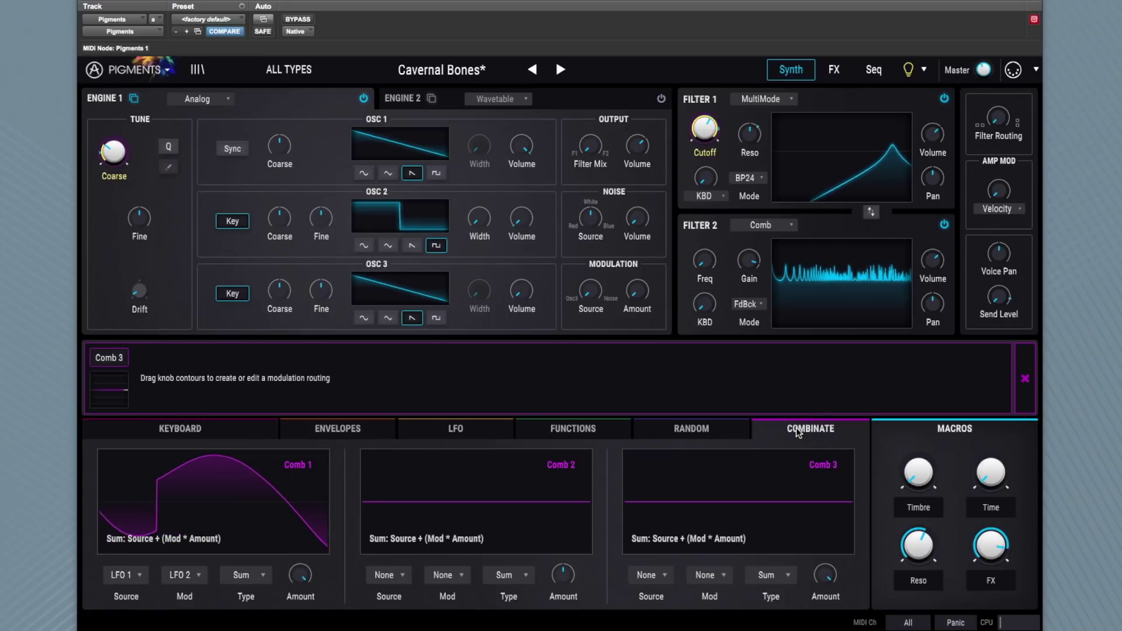
click(1025, 379)
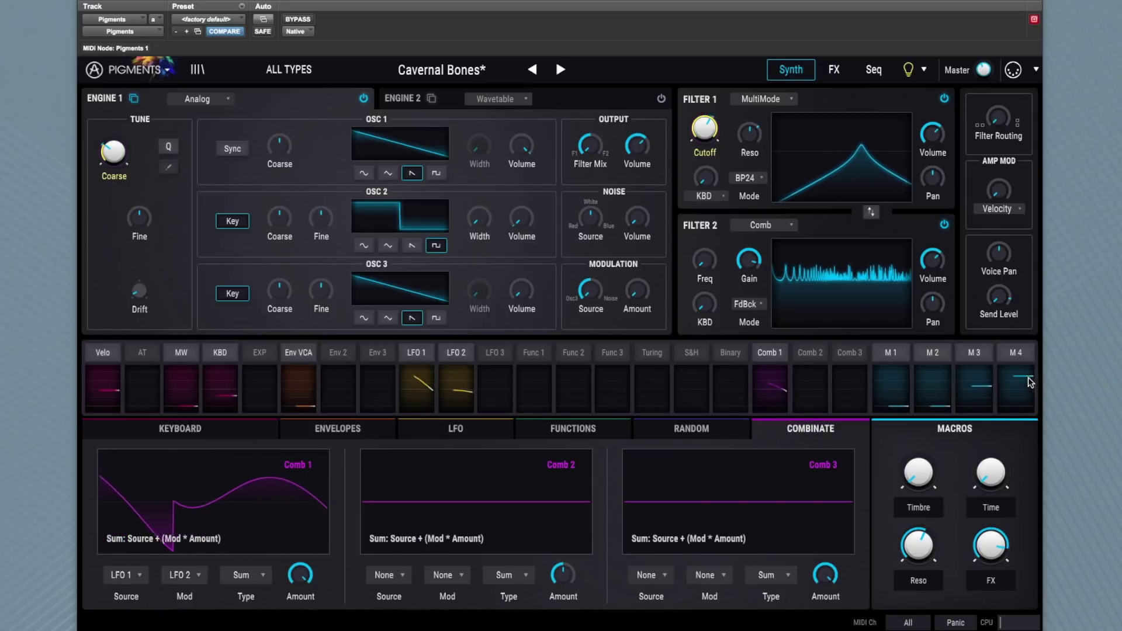
click(649, 575)
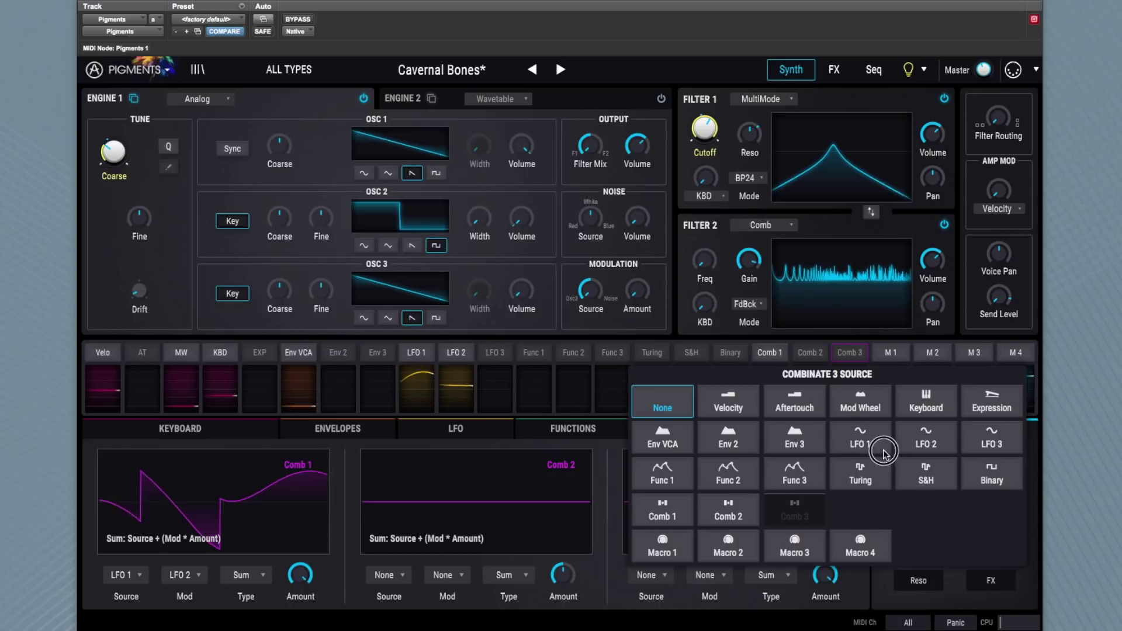
click(993, 435)
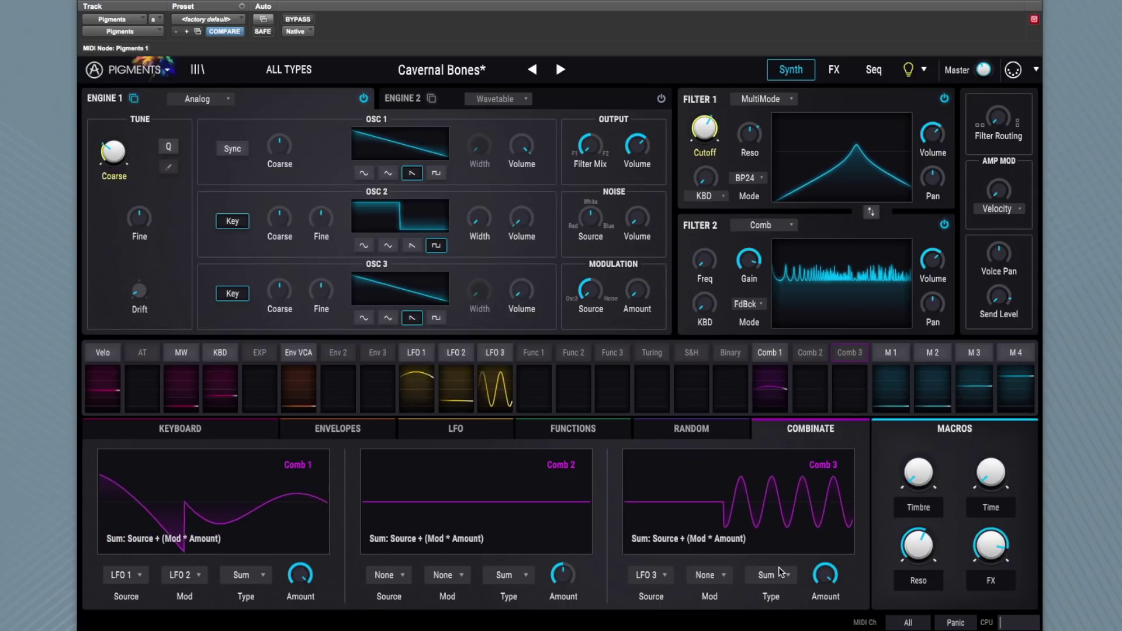
click(773, 577)
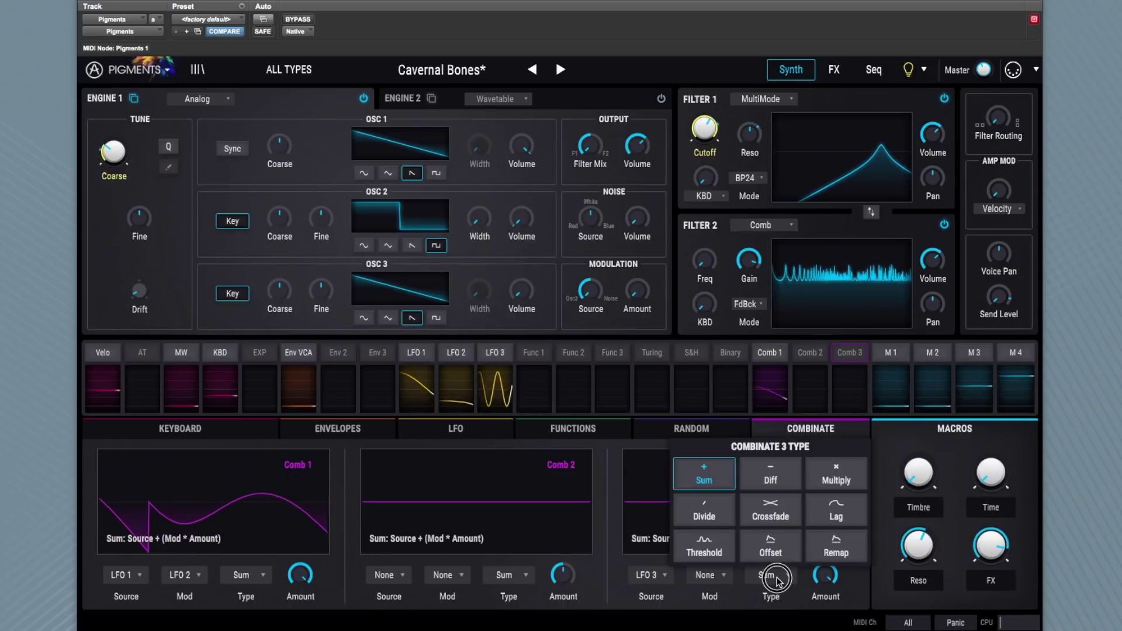
click(834, 554)
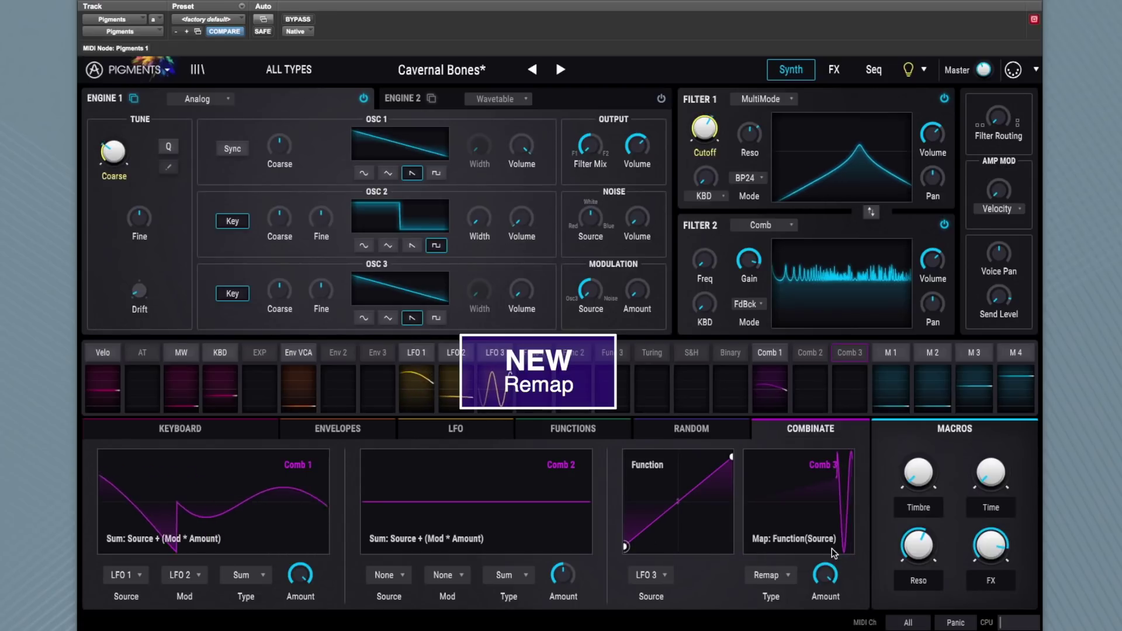
mouse_move(688, 525)
mouse_down()
mouse_move(644, 475)
mouse_move(669, 533)
mouse_up()
drag(678, 493, 685, 476)
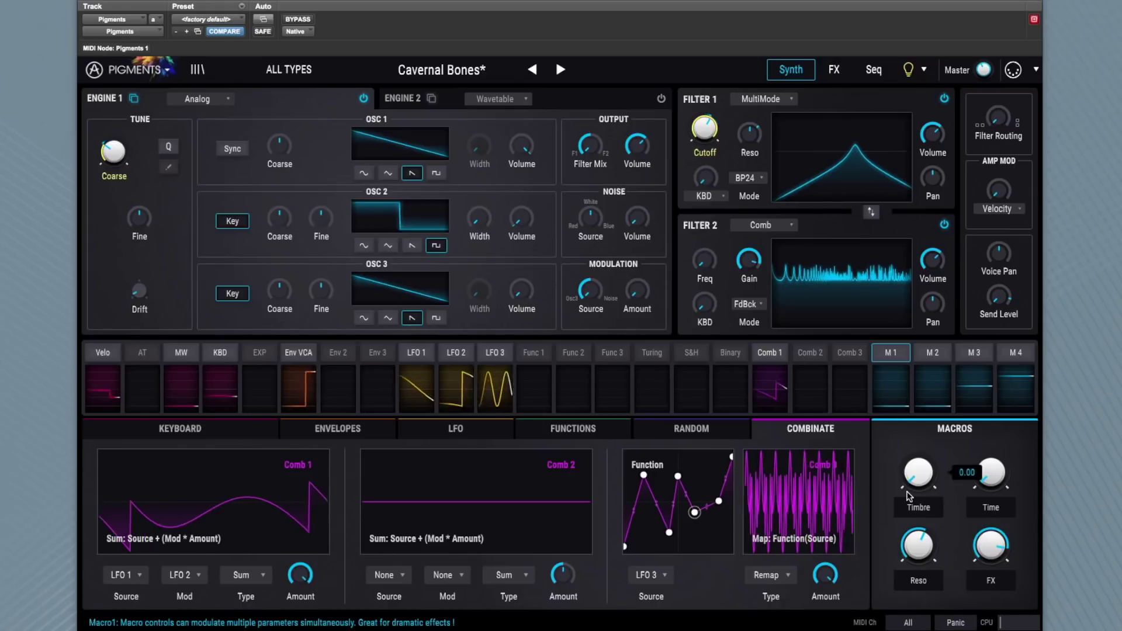
Route Comb 3 to the Filter 2 comb frequency with a modulation amount of 1.00
click(847, 354)
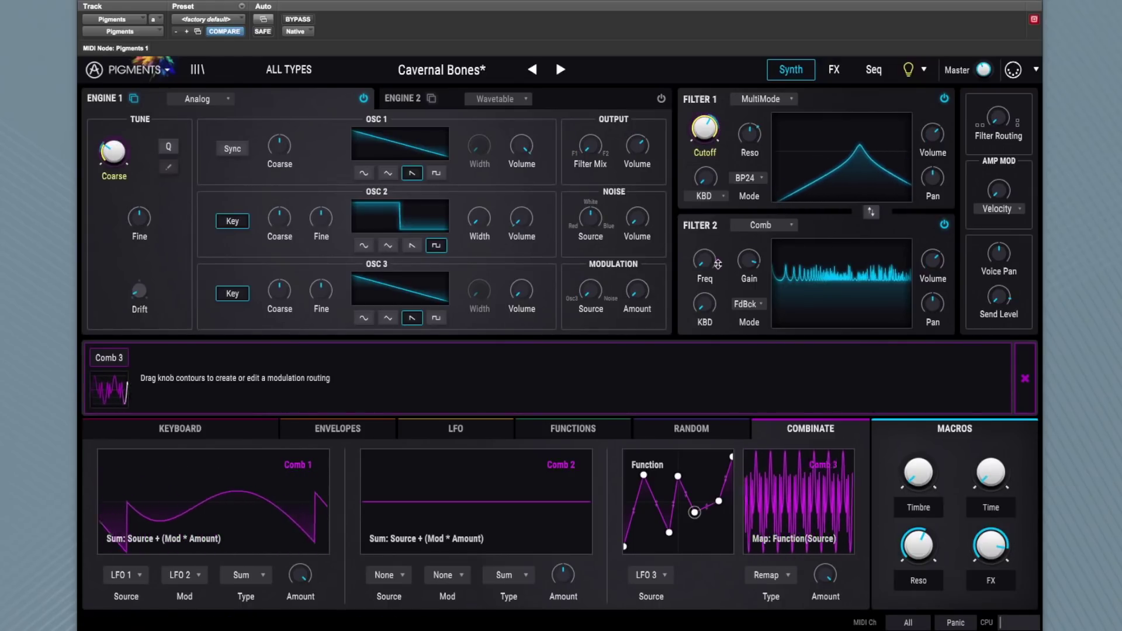
drag(715, 262, 712, 389)
click(212, 363)
drag(212, 376, 211, 13)
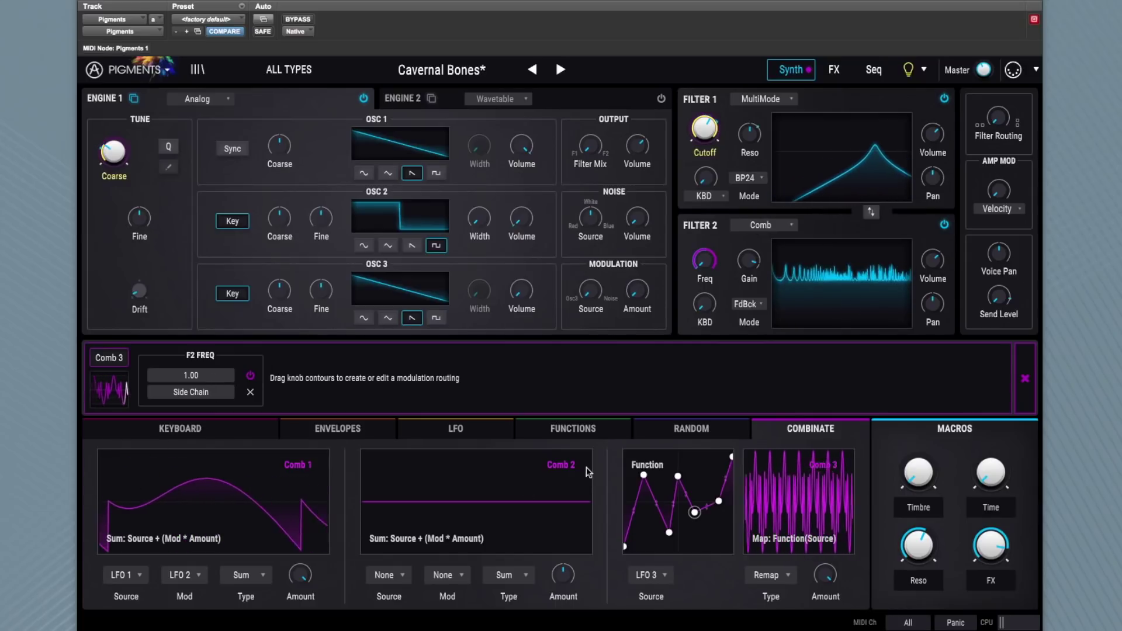
Flatten Combinate 3's remap function by lowering its two peaks and raising the point just past the middle
drag(678, 476, 644, 512)
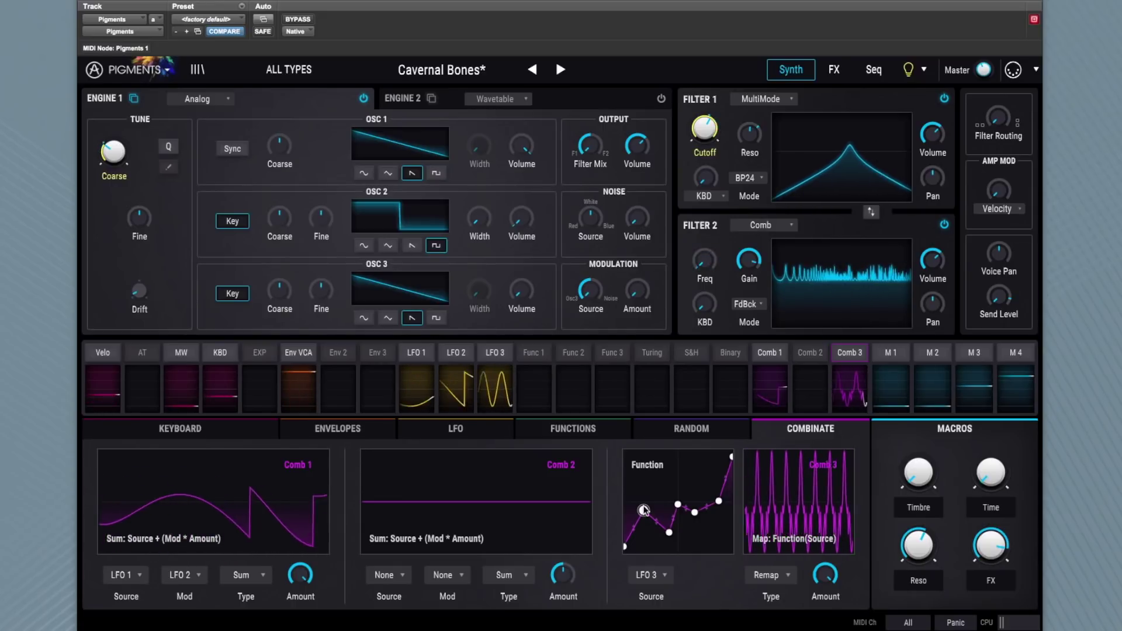
drag(694, 512, 698, 499)
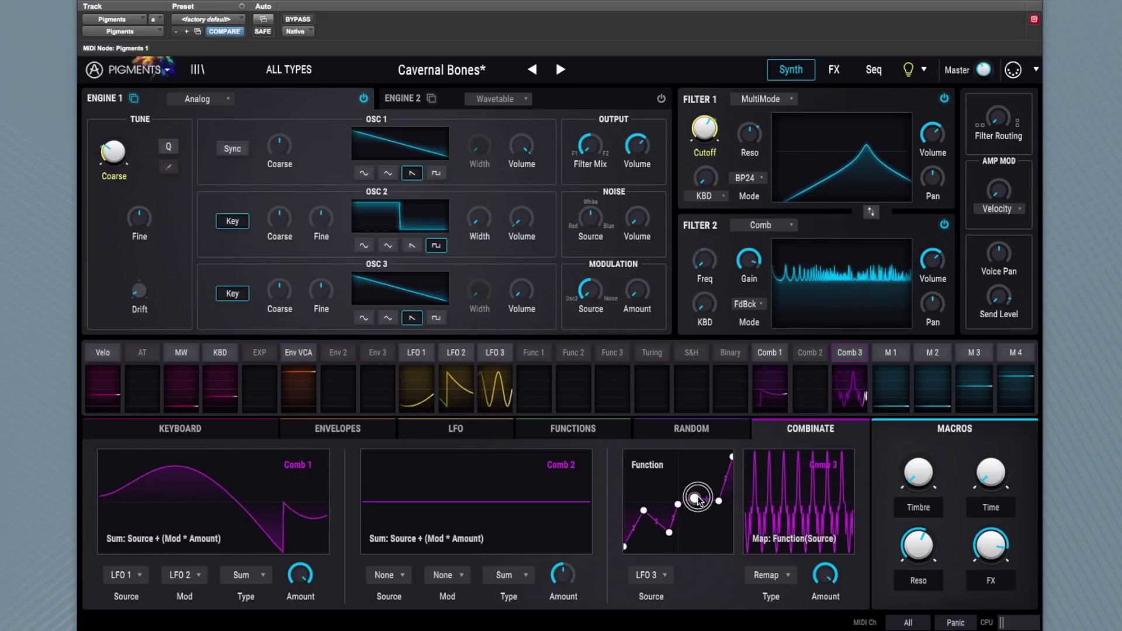
Slow down LFO 3's rate and reduce Comb 3's modulation amount on the Filter 2 frequency to 0.19
click(506, 401)
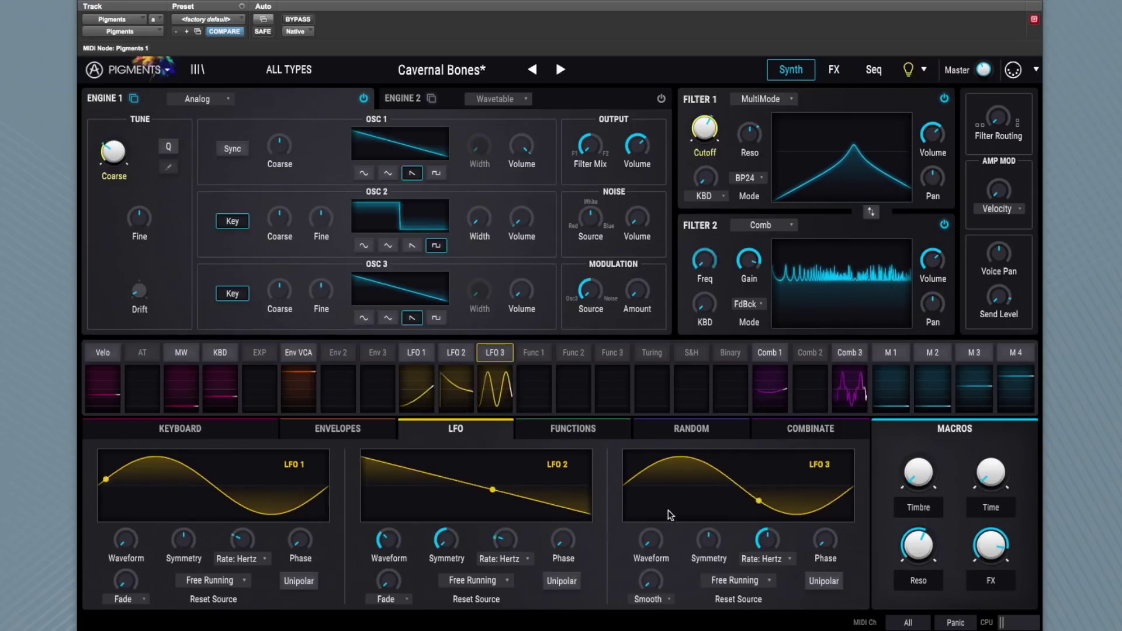
drag(767, 539, 747, 573)
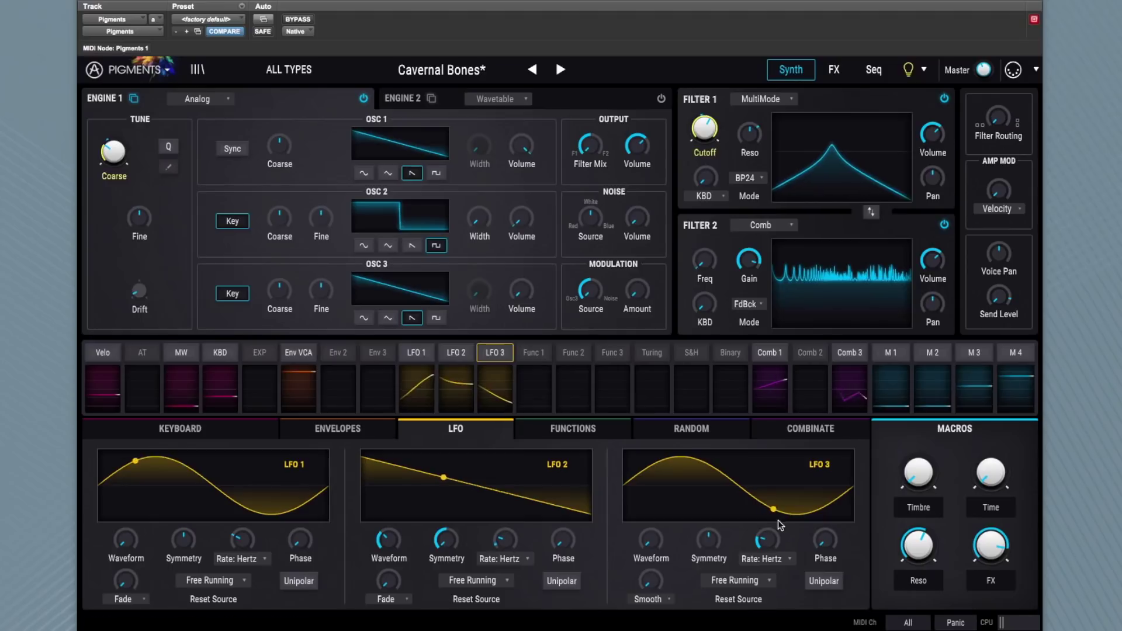
click(849, 386)
Bend the keyboard's aftertouch curve upward with two added points so it rises steeply and then levels off
click(222, 430)
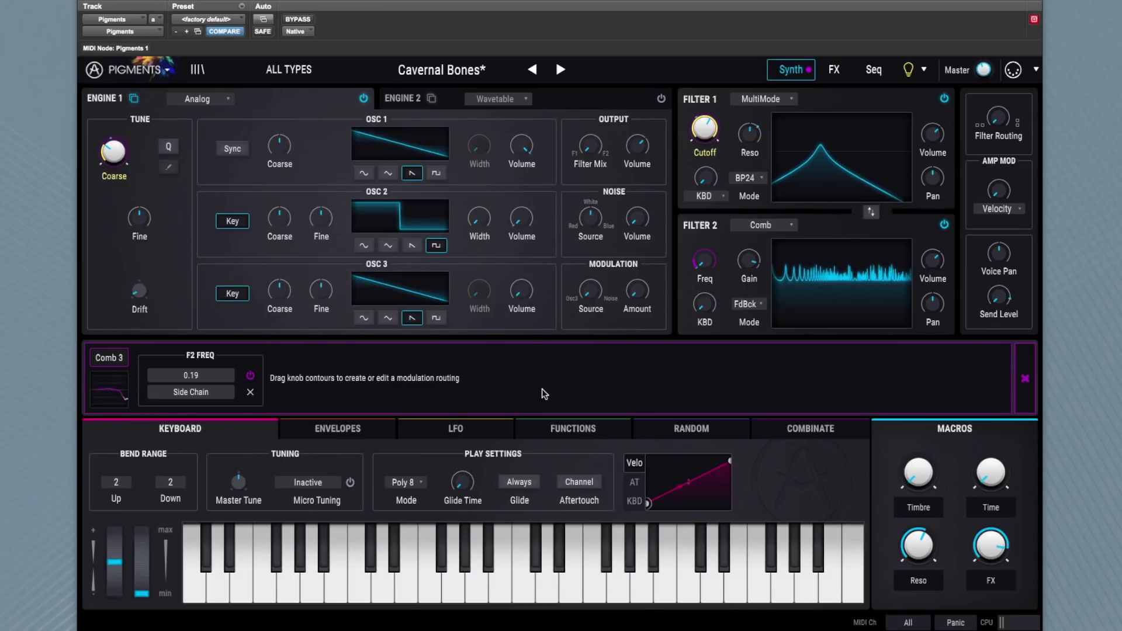
click(636, 484)
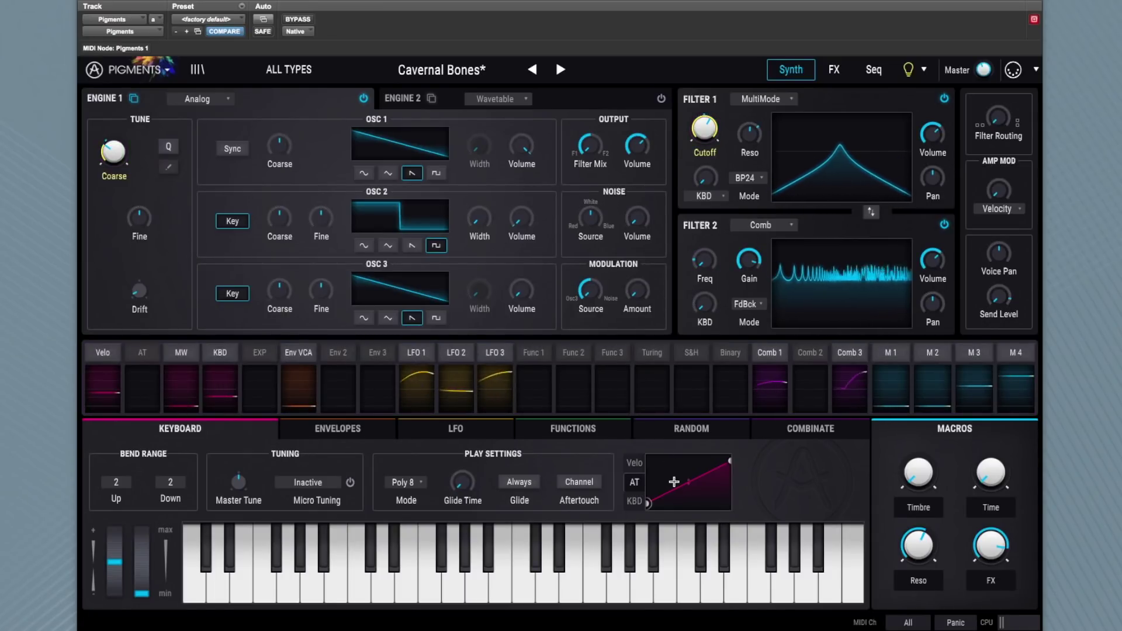
drag(674, 482, 700, 464)
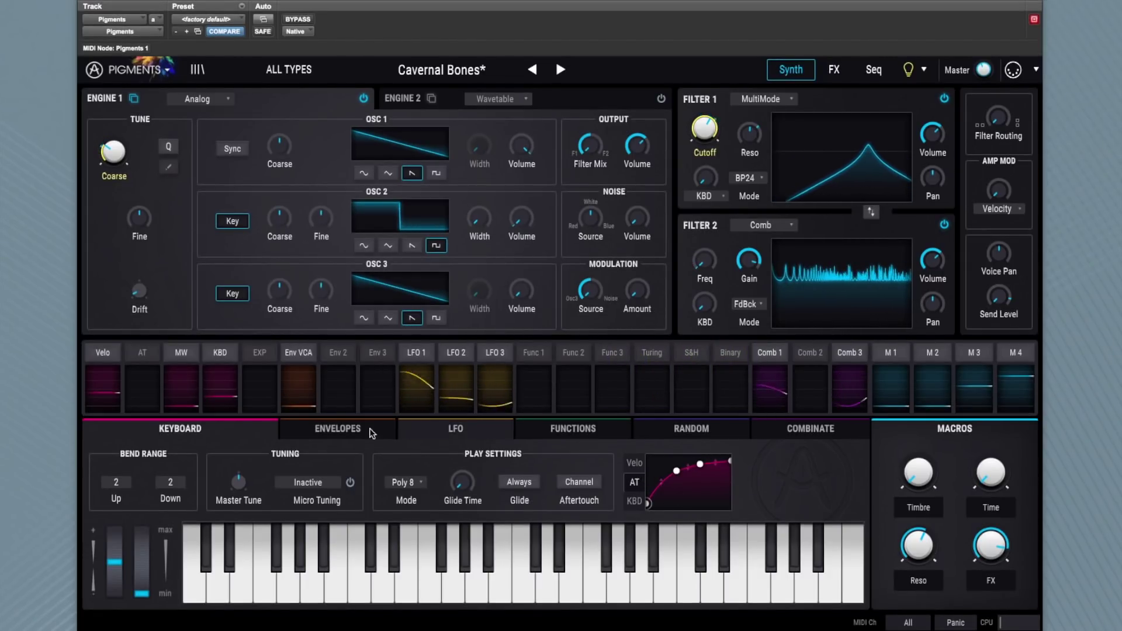
Enable Engine 2 as a Wavetable engine and load the French Horn wavetable from the Natural category
click(145, 355)
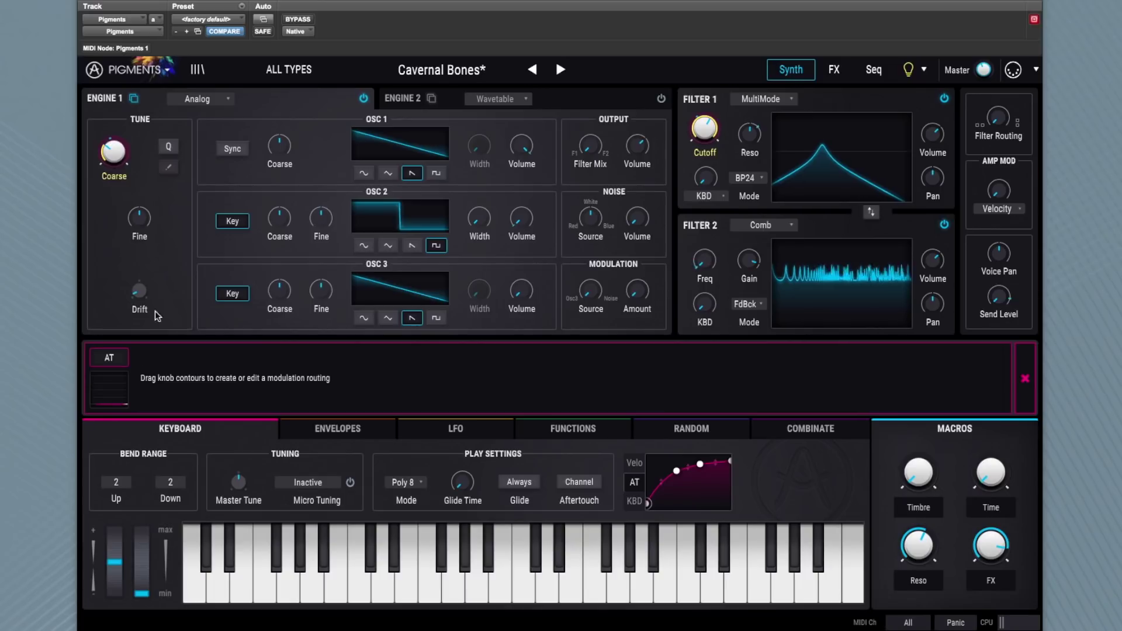
click(420, 97)
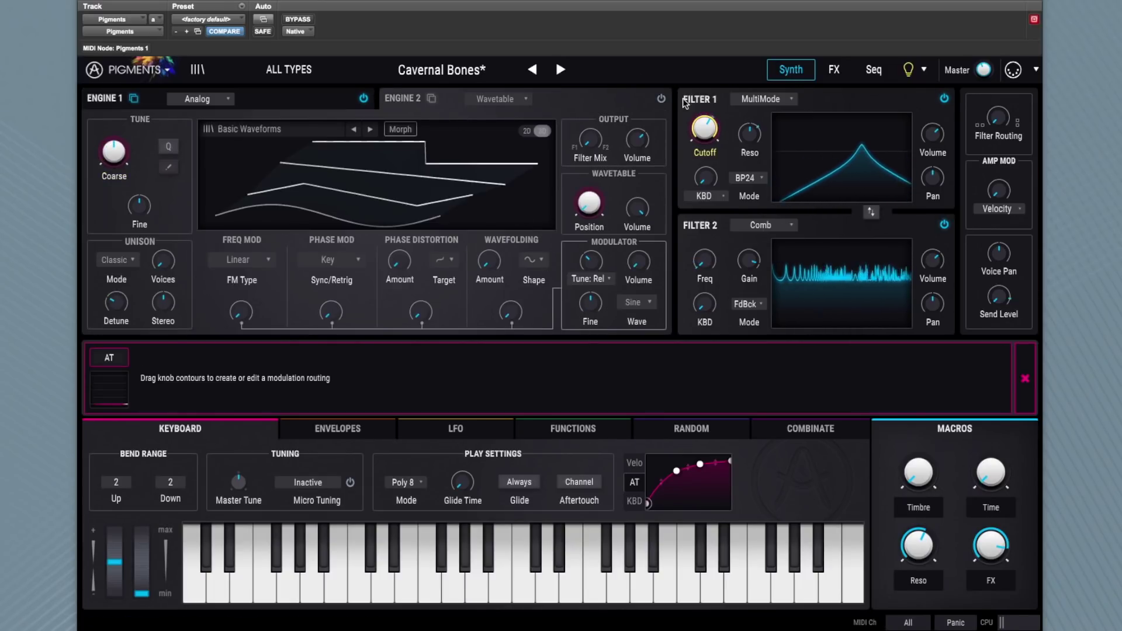
click(496, 100)
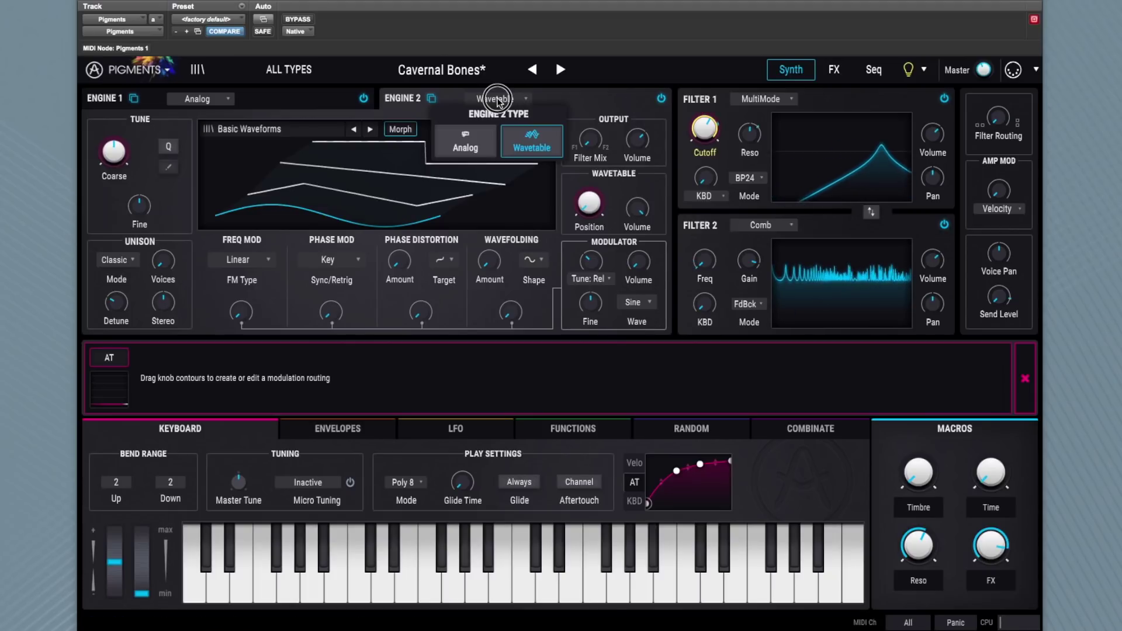
click(276, 131)
click(263, 200)
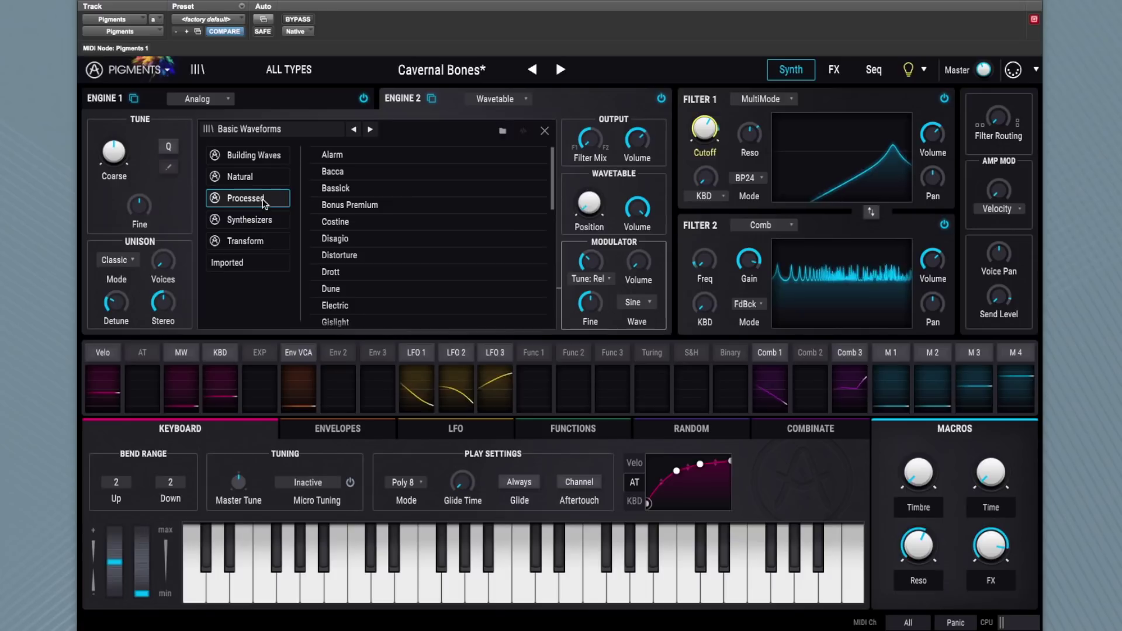
click(280, 177)
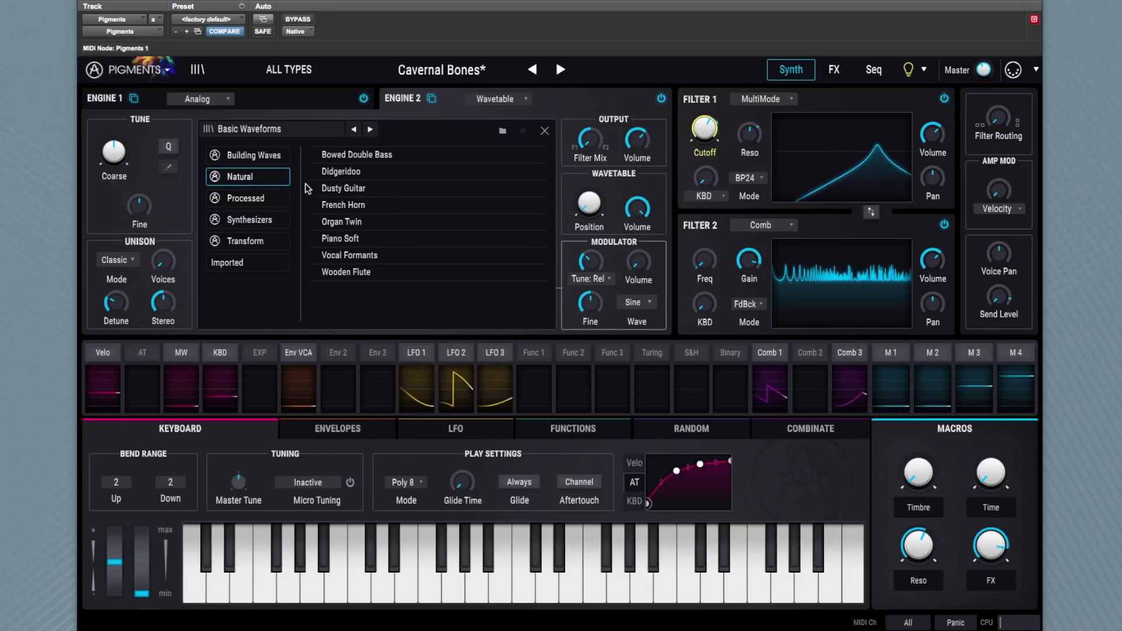
click(349, 205)
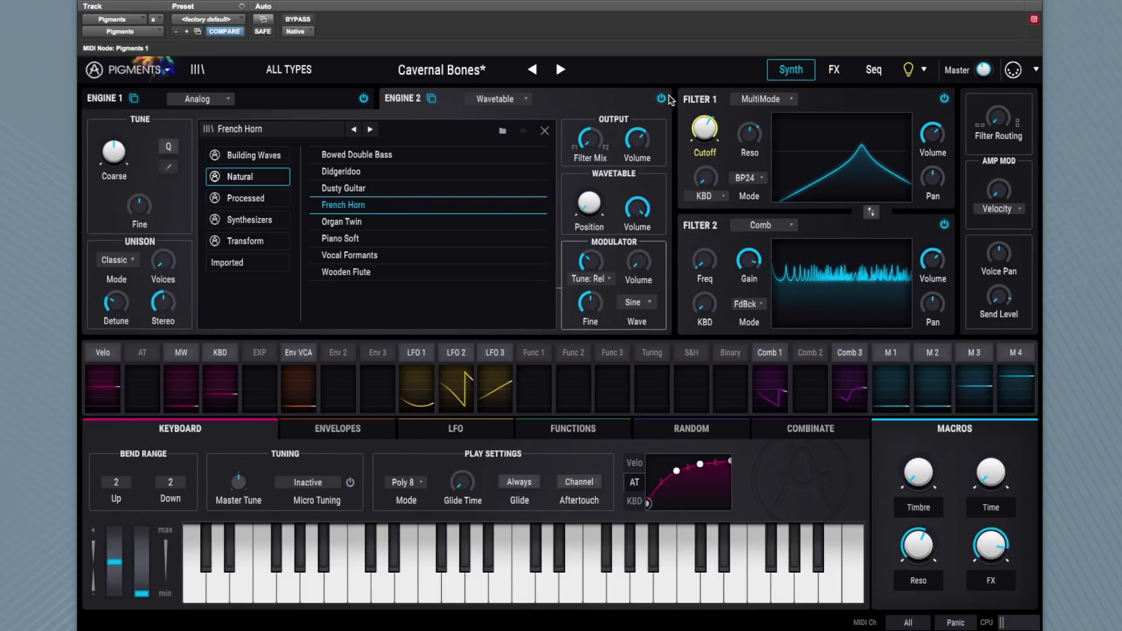
click(545, 130)
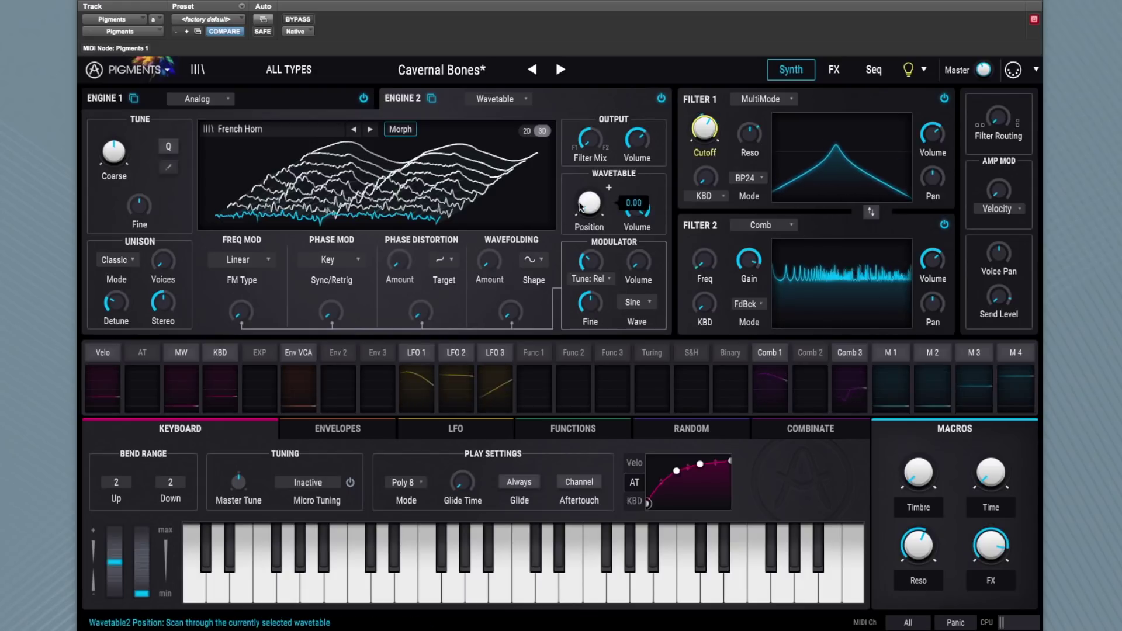
Route aftertouch to Engine 2's wavetable position with a modulation amount of 0.83
click(149, 358)
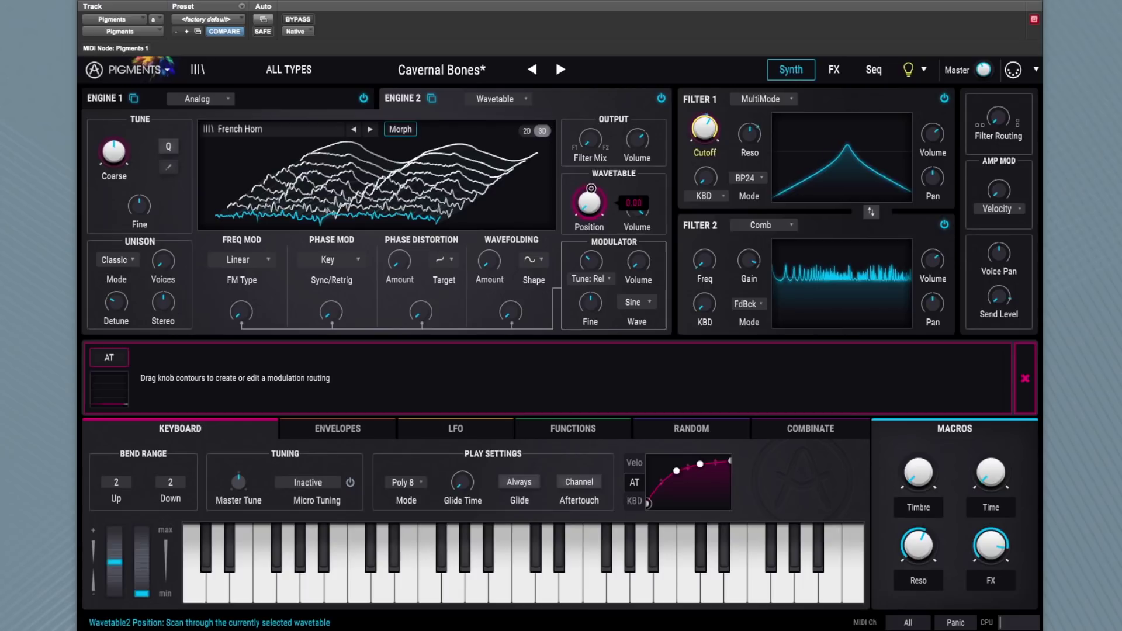
drag(591, 188, 322, 431)
drag(591, 192, 592, 191)
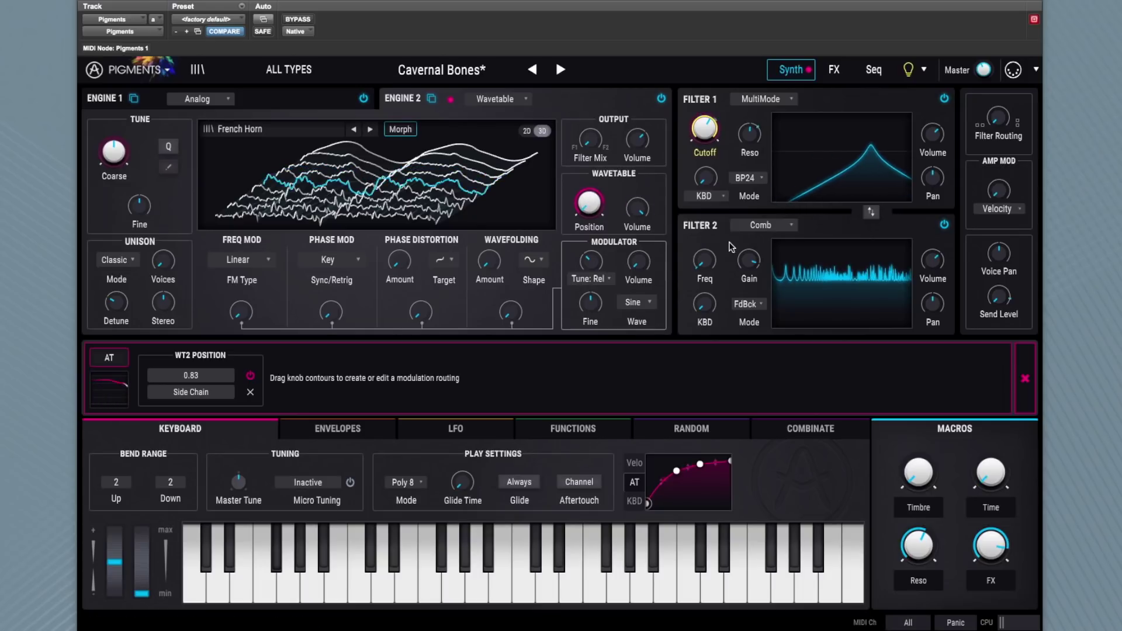
Route aftertouch to the Filter 2 gain with an amount of -1.00 and raise the Filter 2 volume
mouse_move(749, 257)
mouse_down()
mouse_move(733, 390)
mouse_move(746, 253)
mouse_up()
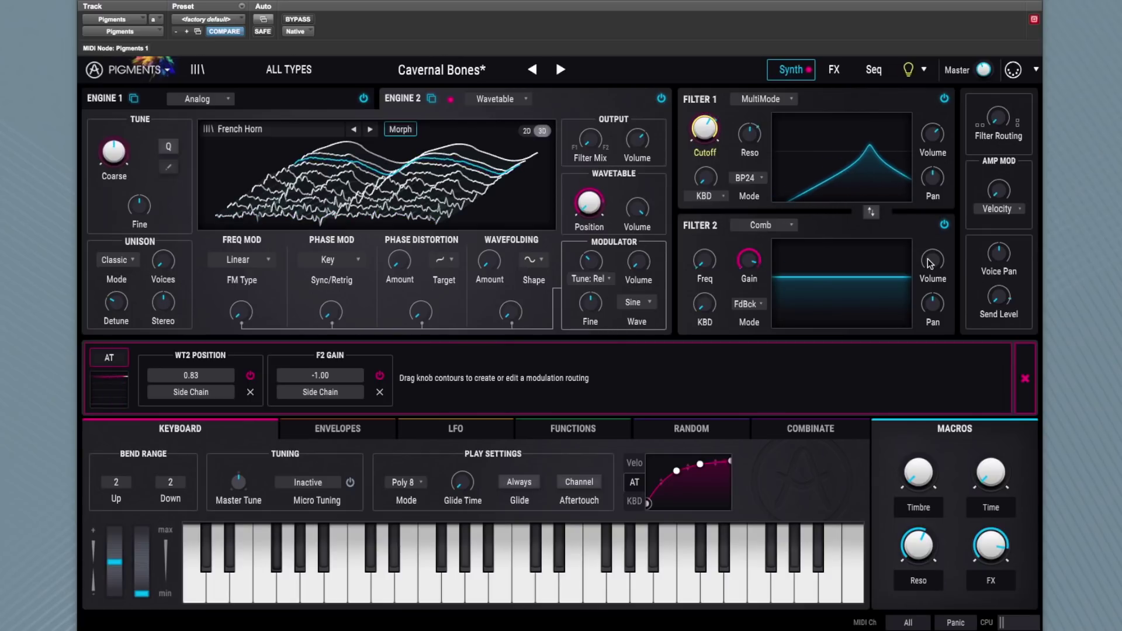
drag(928, 259, 926, 210)
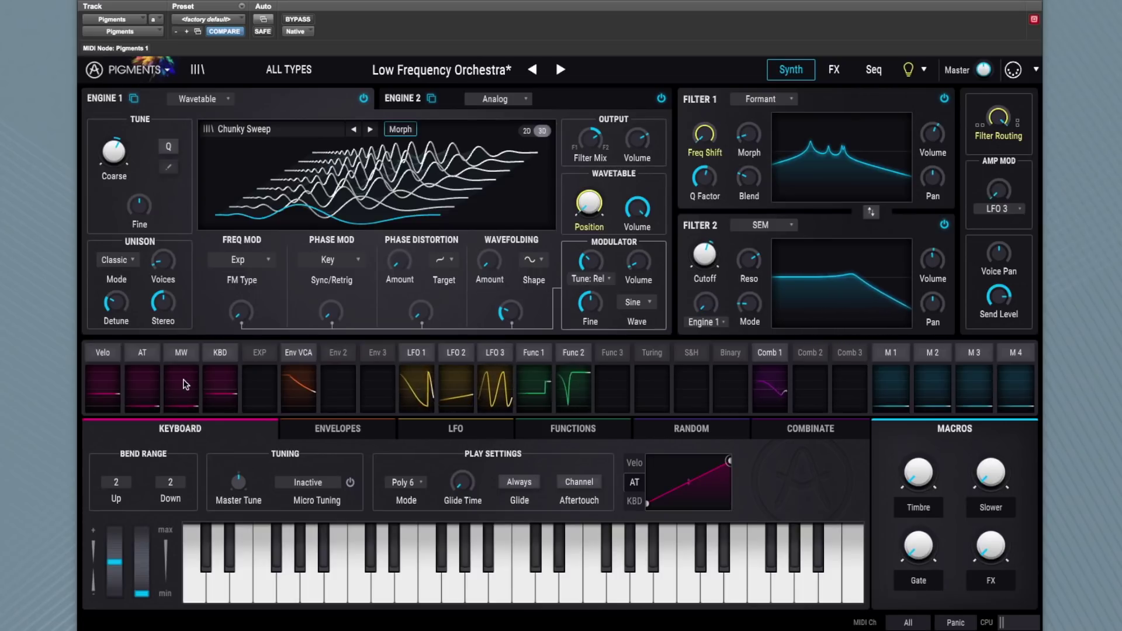
In the Low Frequency Orchestra preset, replace the mod wheel's F1 Frequency Shift routing with Engine 1's wavetable position at 1.00
click(182, 358)
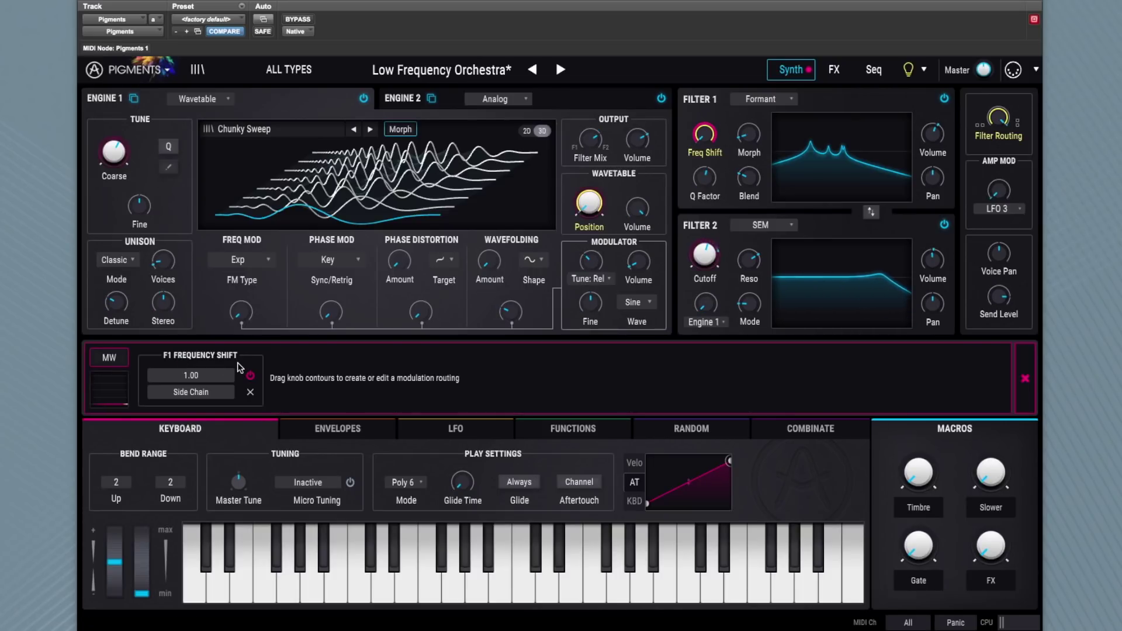
click(251, 389)
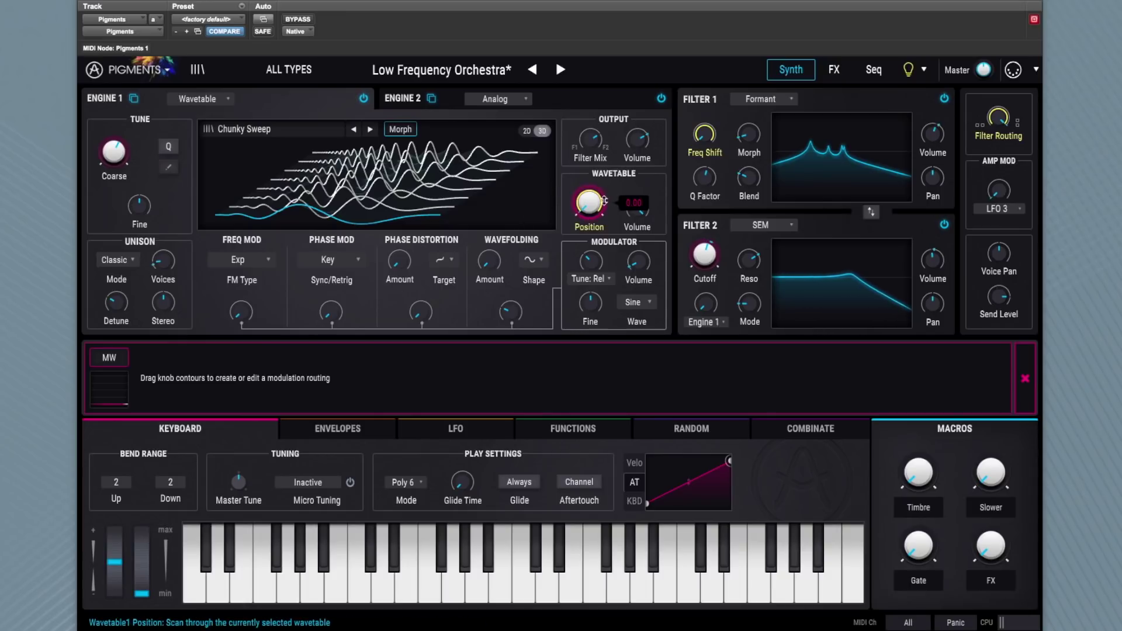
drag(604, 201, 606, 204)
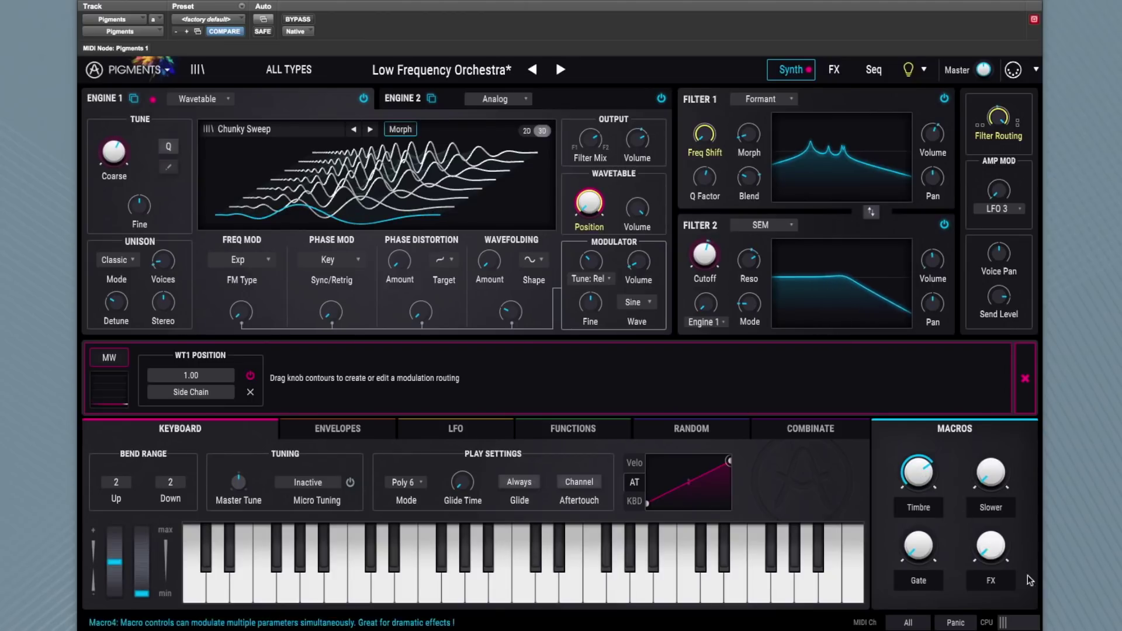
click(801, 431)
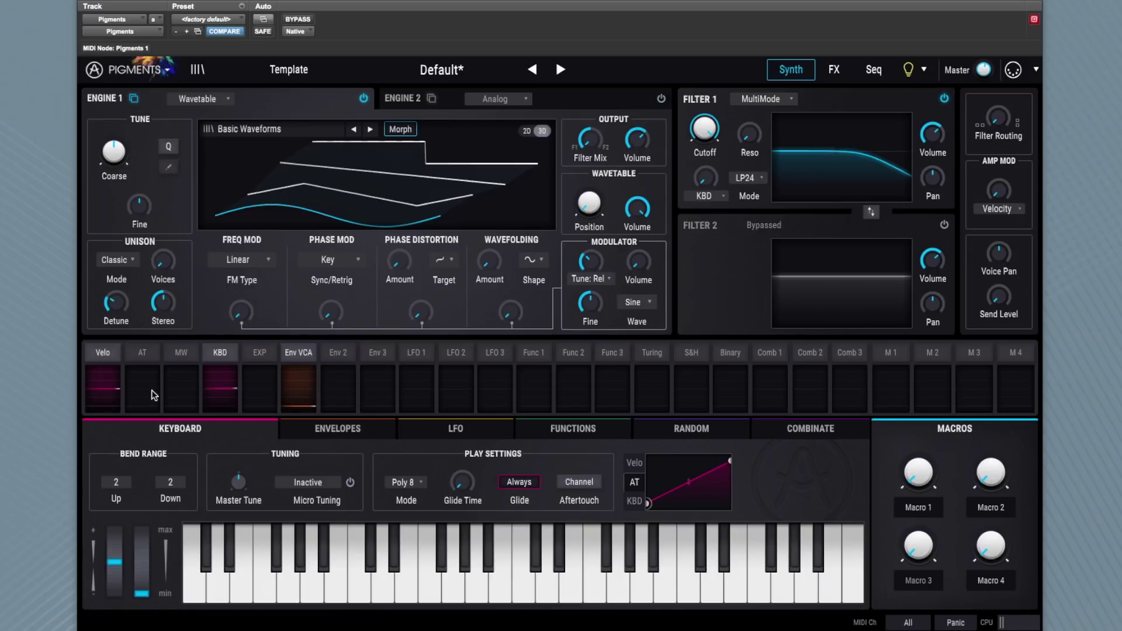
In the Default preset, route the mod wheel to Engine 1's wavetable position with an amount of 1.00
click(182, 353)
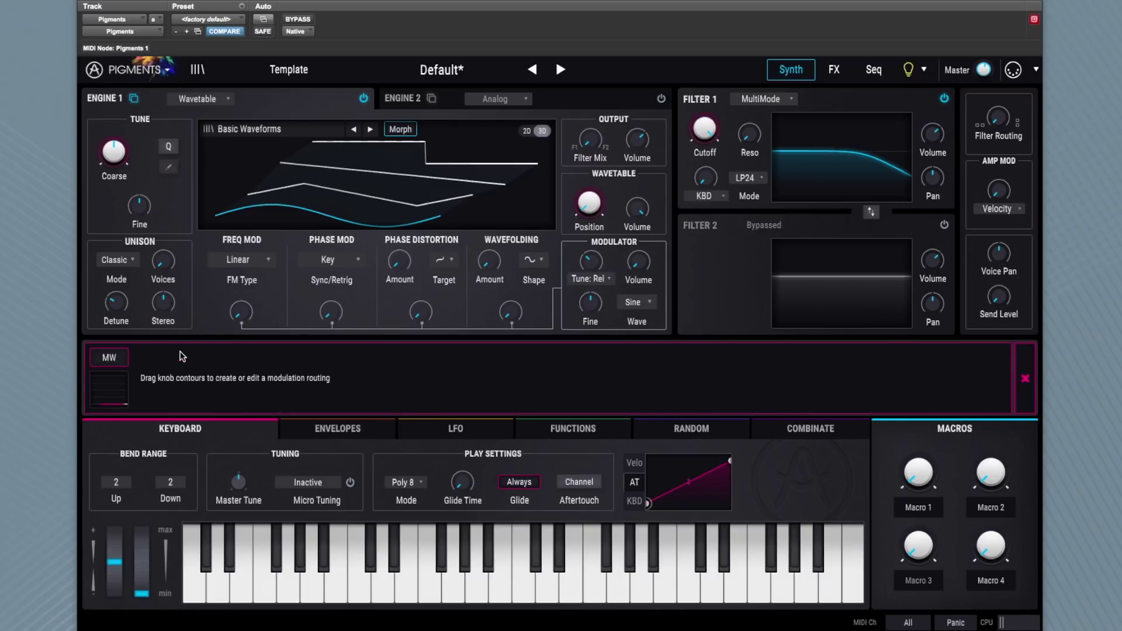
drag(589, 194, 408, 305)
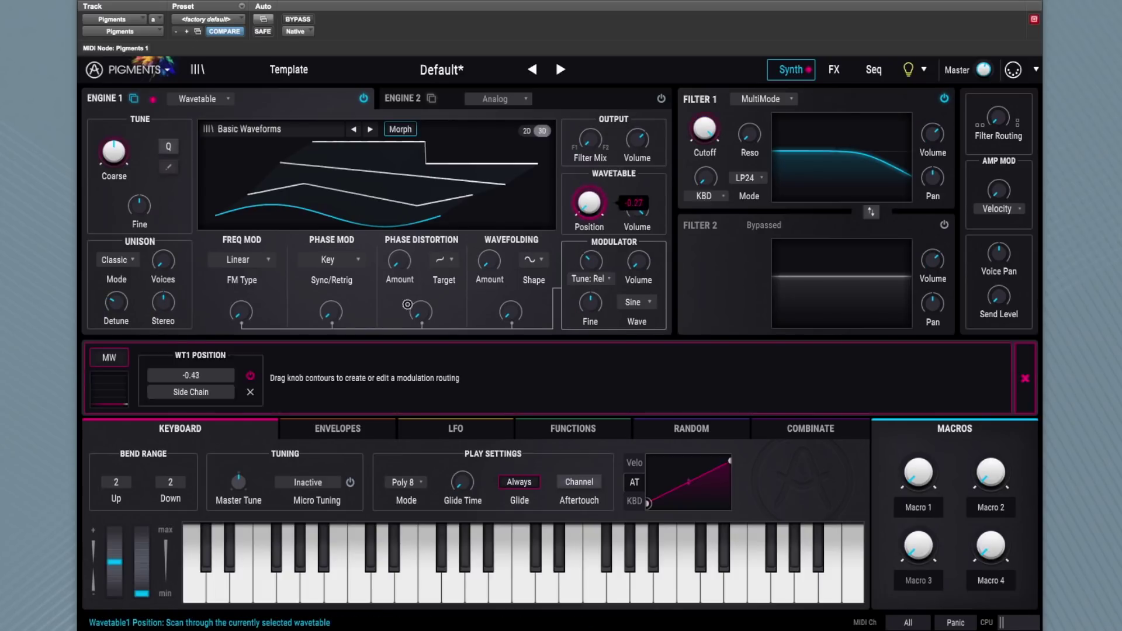
drag(589, 202, 599, 199)
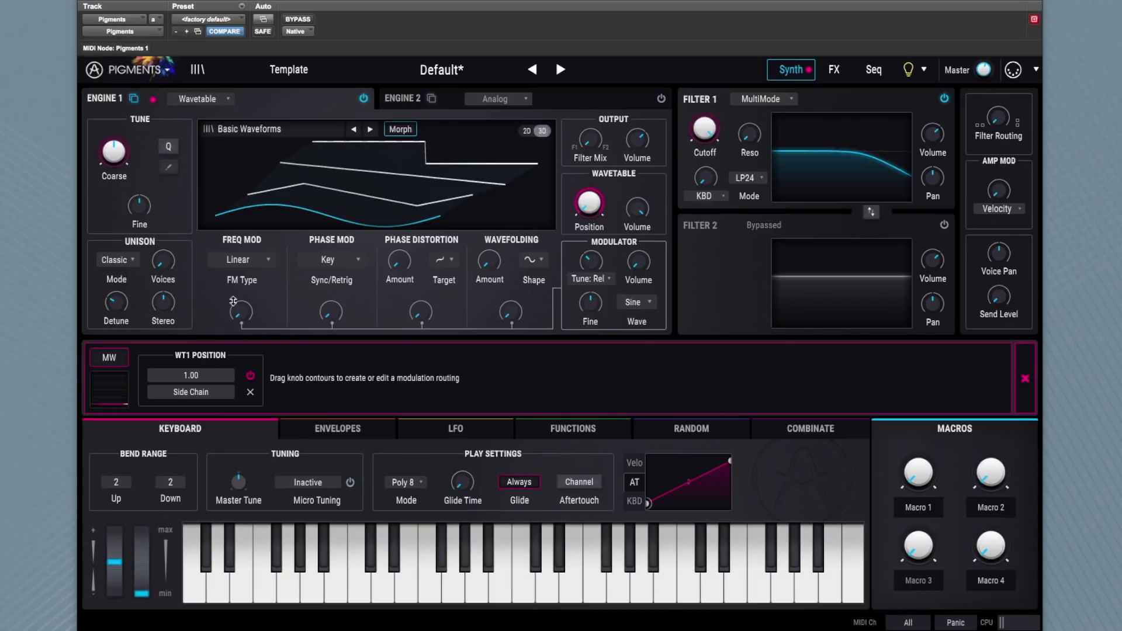
click(1026, 378)
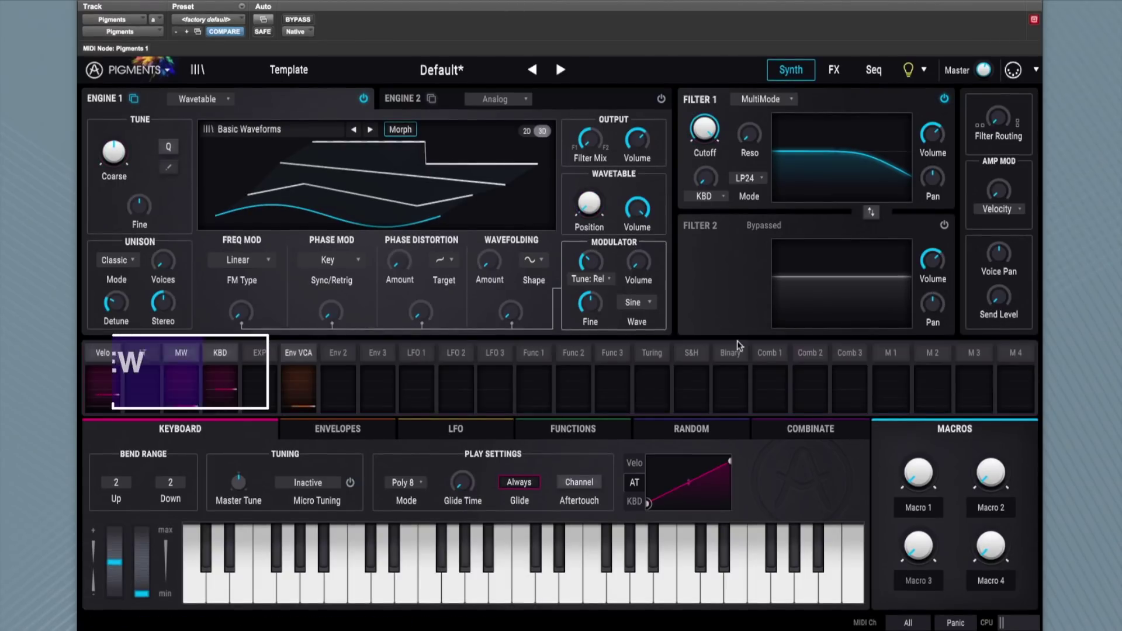
Set Engine 1's unison mode to Super and switch on the Analog Engine 2
click(115, 261)
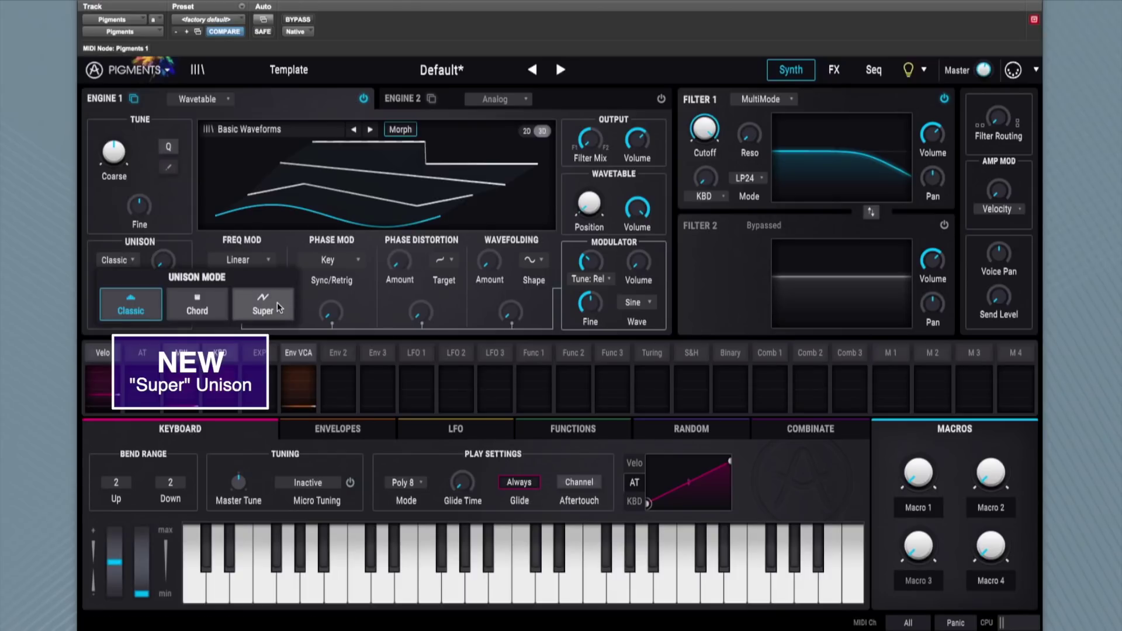
click(278, 303)
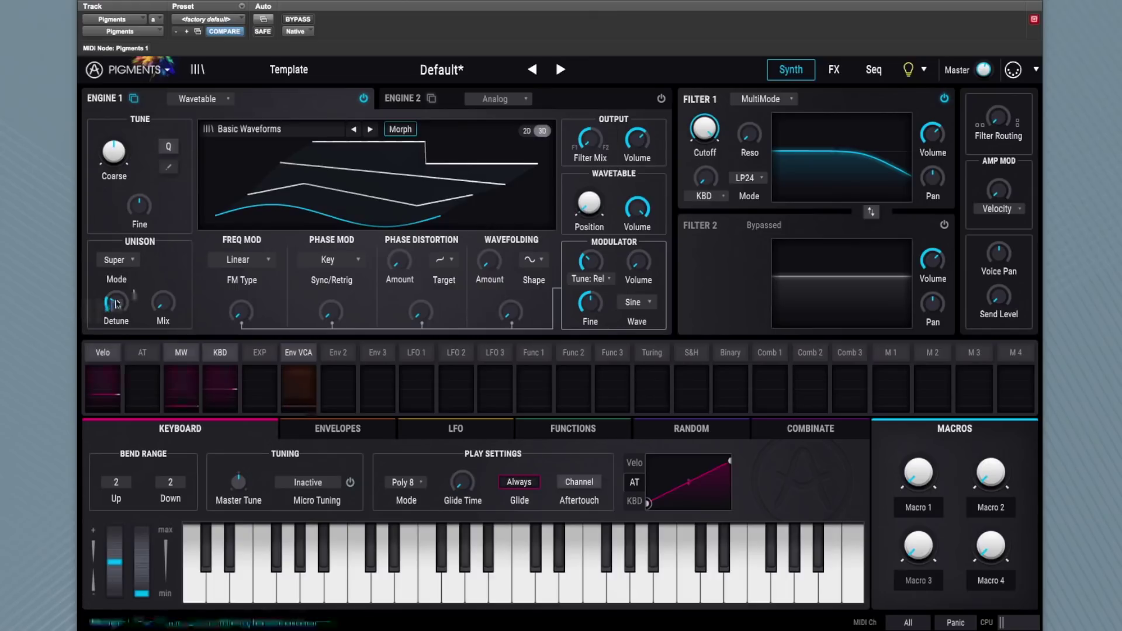
mouse_move(158, 299)
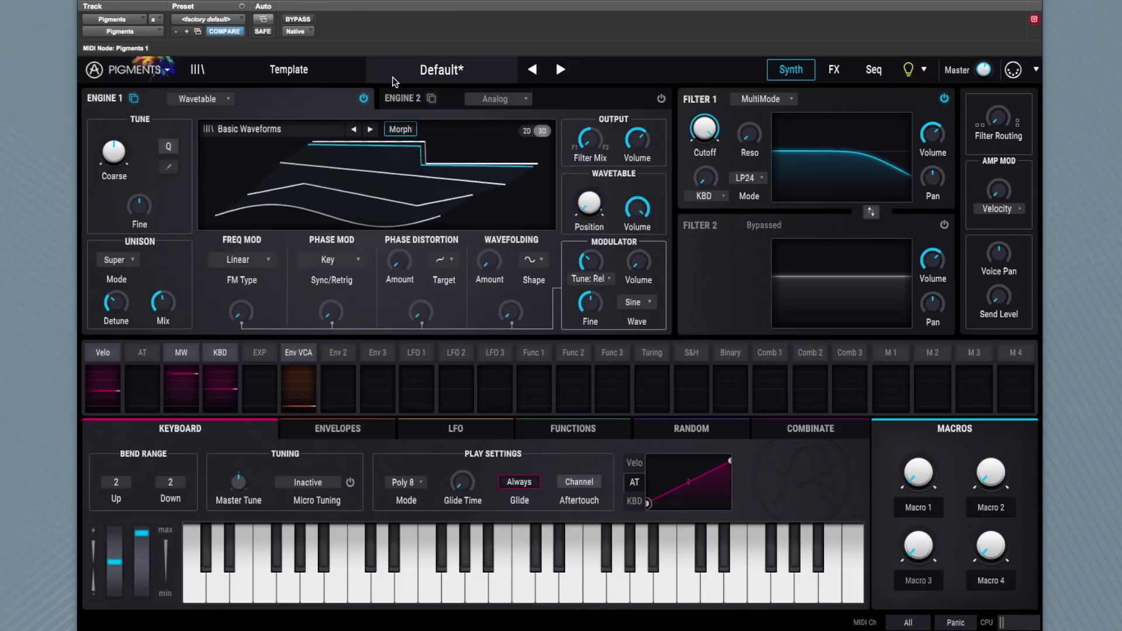
click(411, 98)
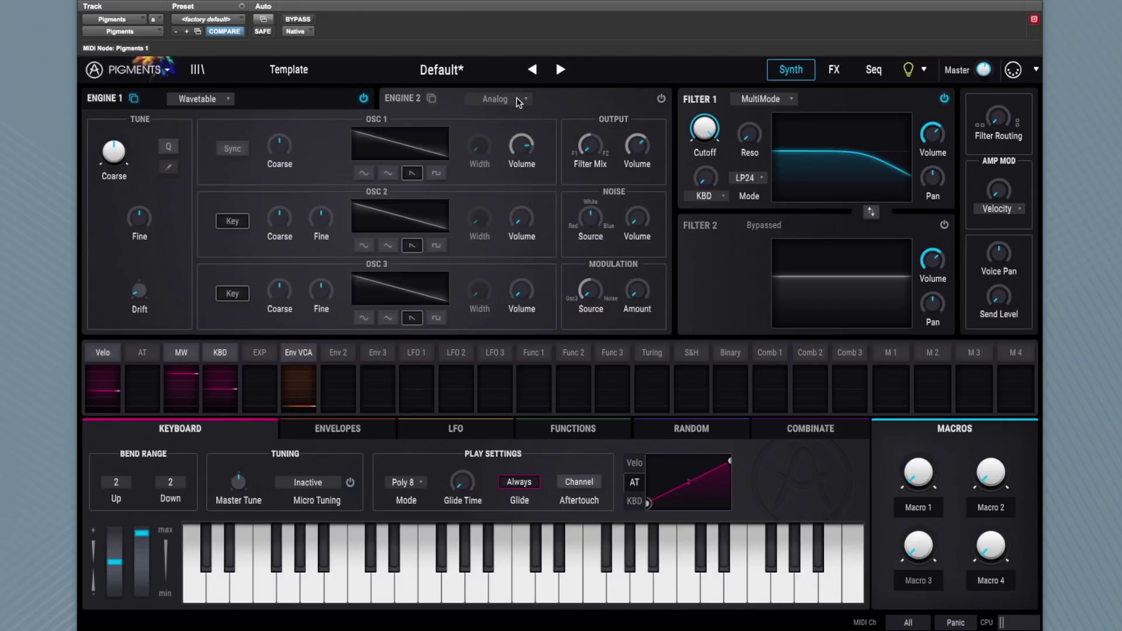
click(661, 100)
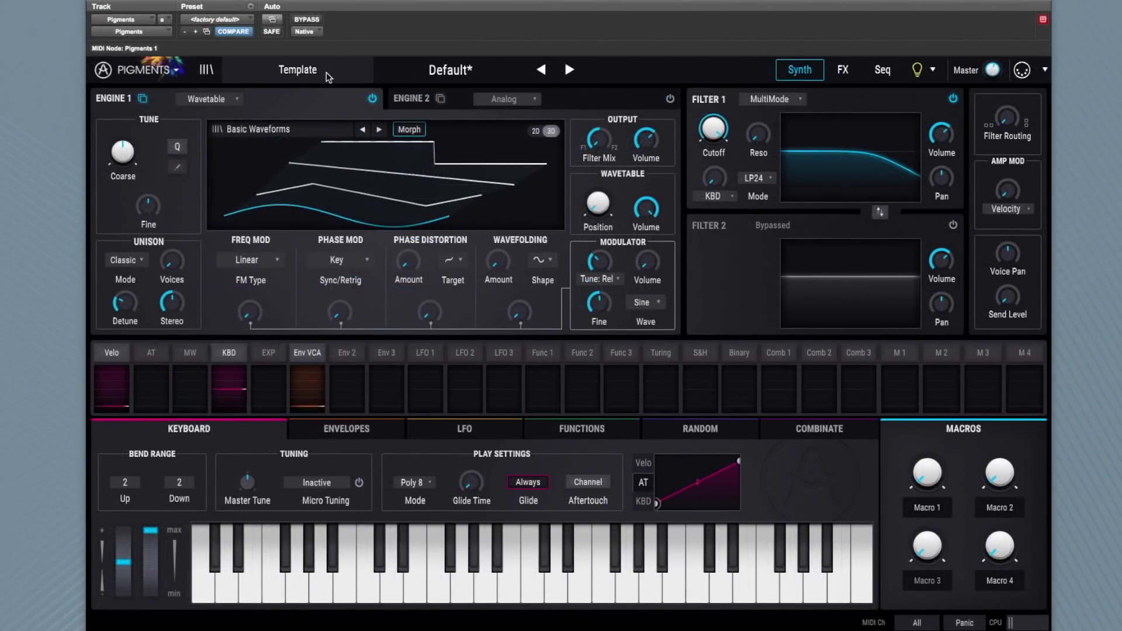
Load the 80s Disco preset from the Bass category
click(326, 72)
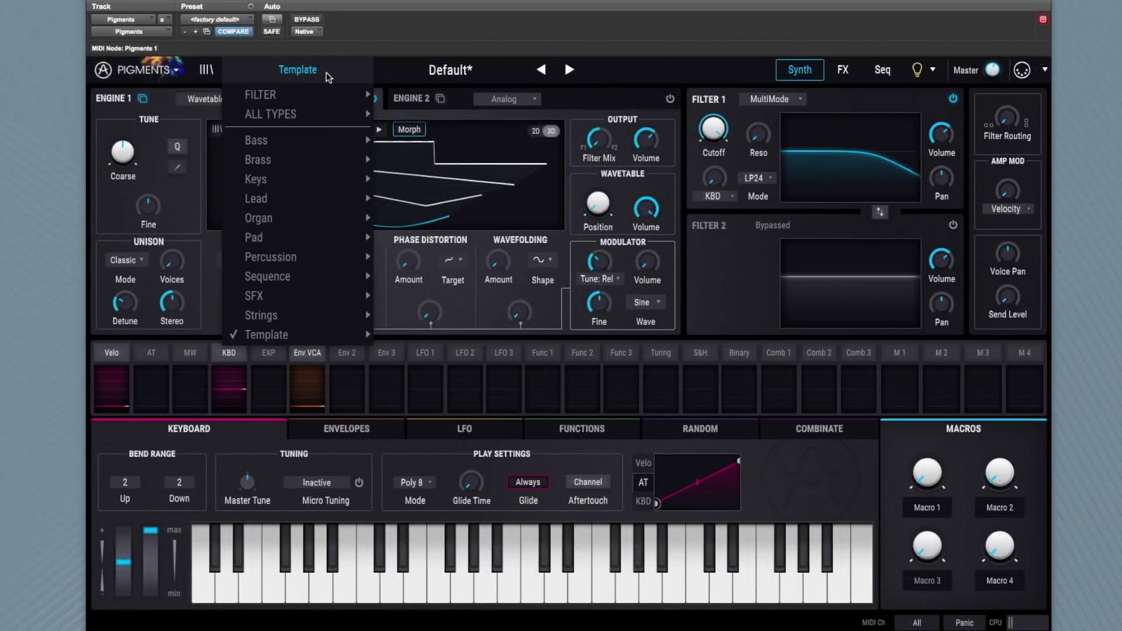
mouse_move(292, 140)
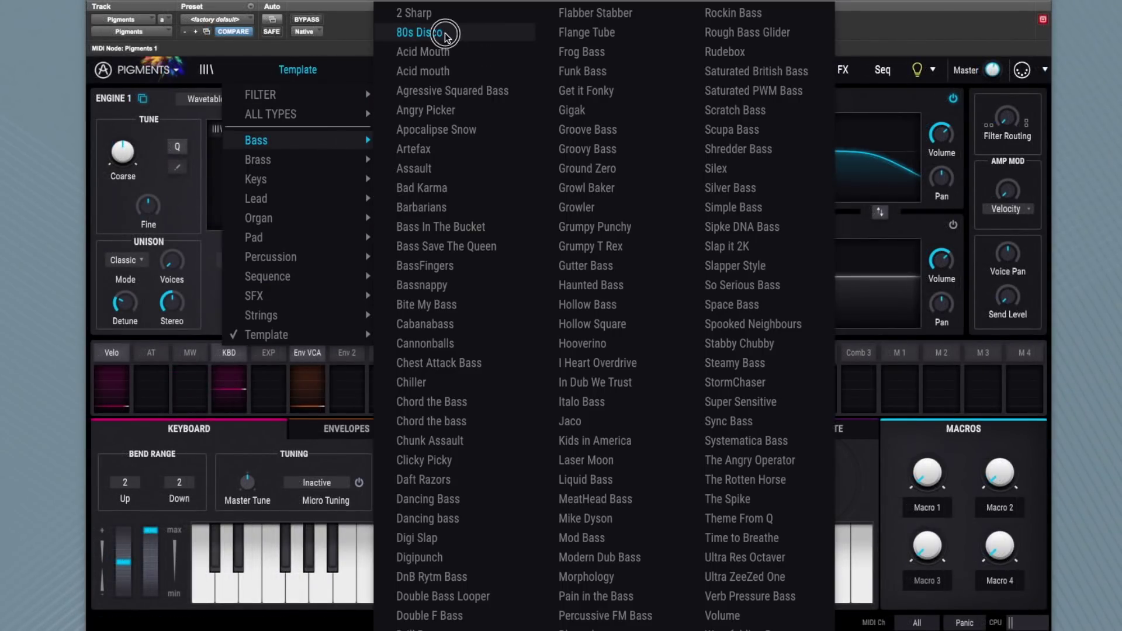
click(416, 32)
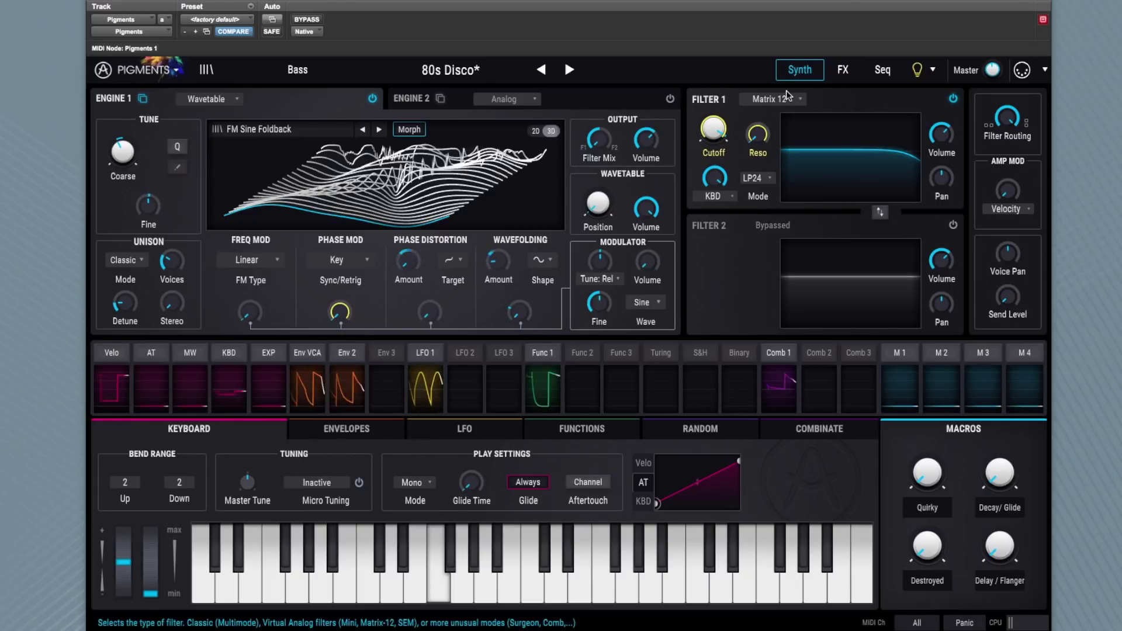
Set the arpeggiator's Octave track clock divider to /2
click(845, 70)
click(883, 71)
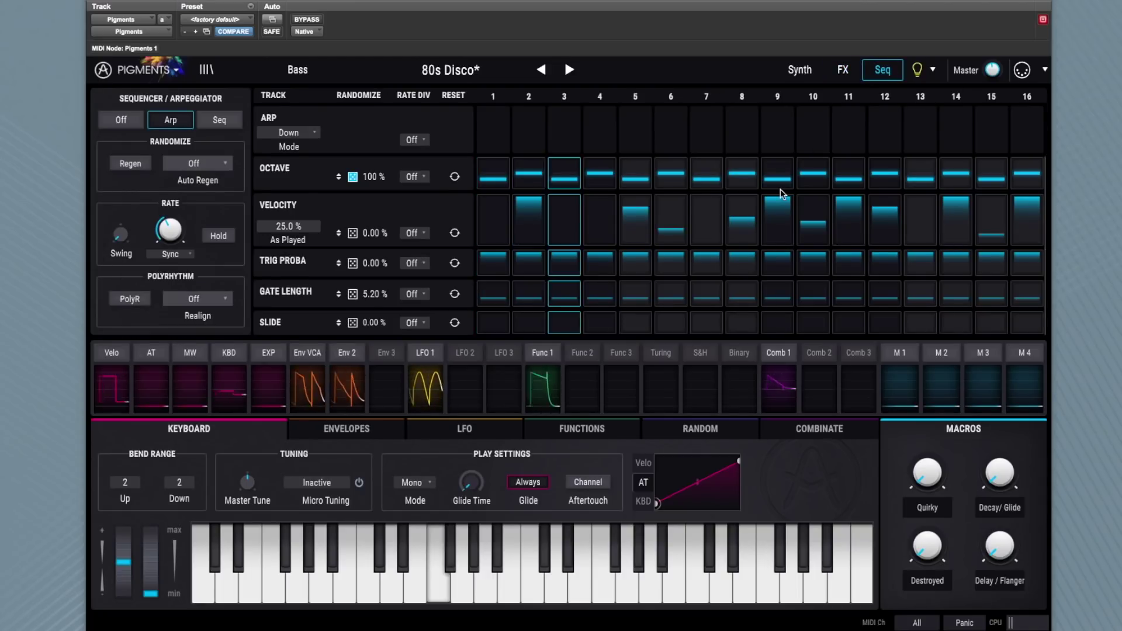
click(420, 177)
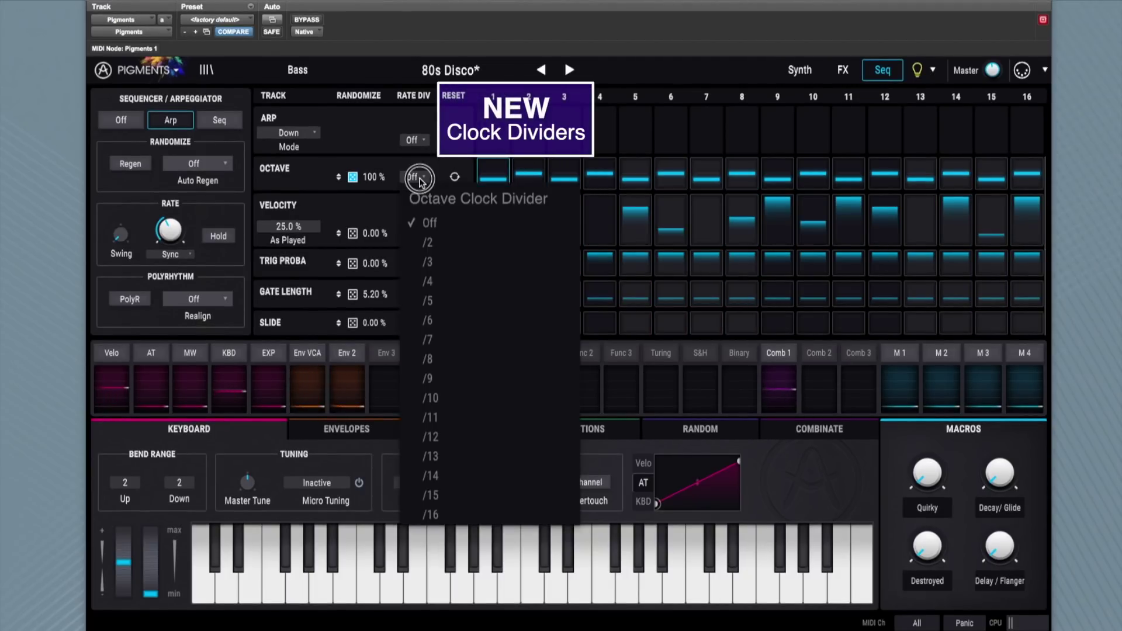
click(445, 248)
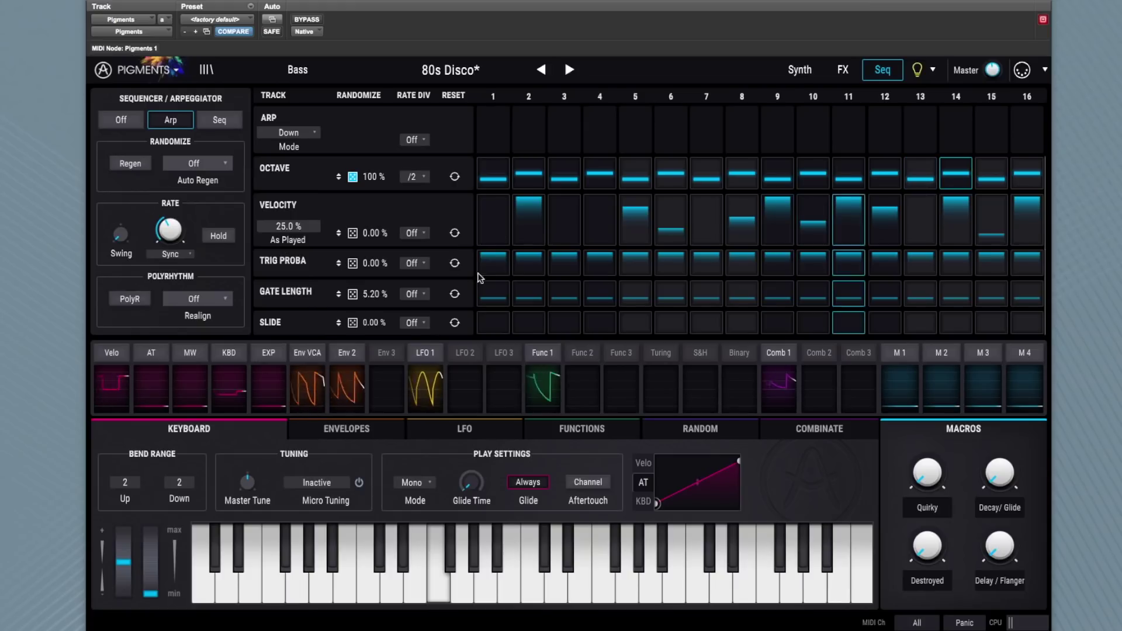
Lower the trigger probability of steps 3 and 7 to about half and set the Trig Proba clock divider to /7
click(563, 264)
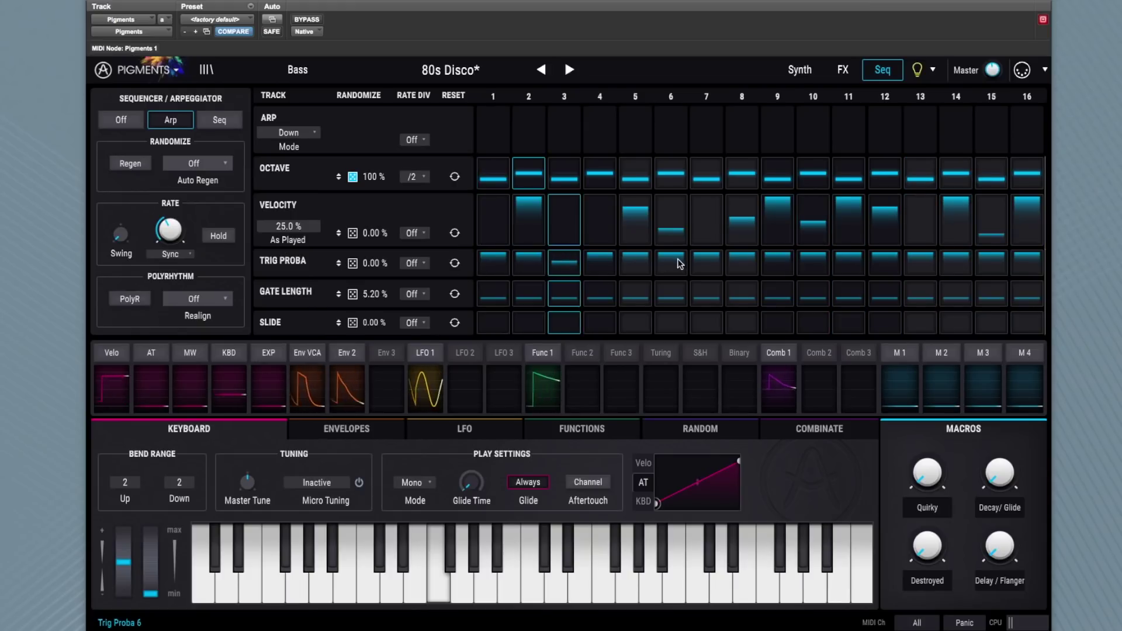
click(701, 264)
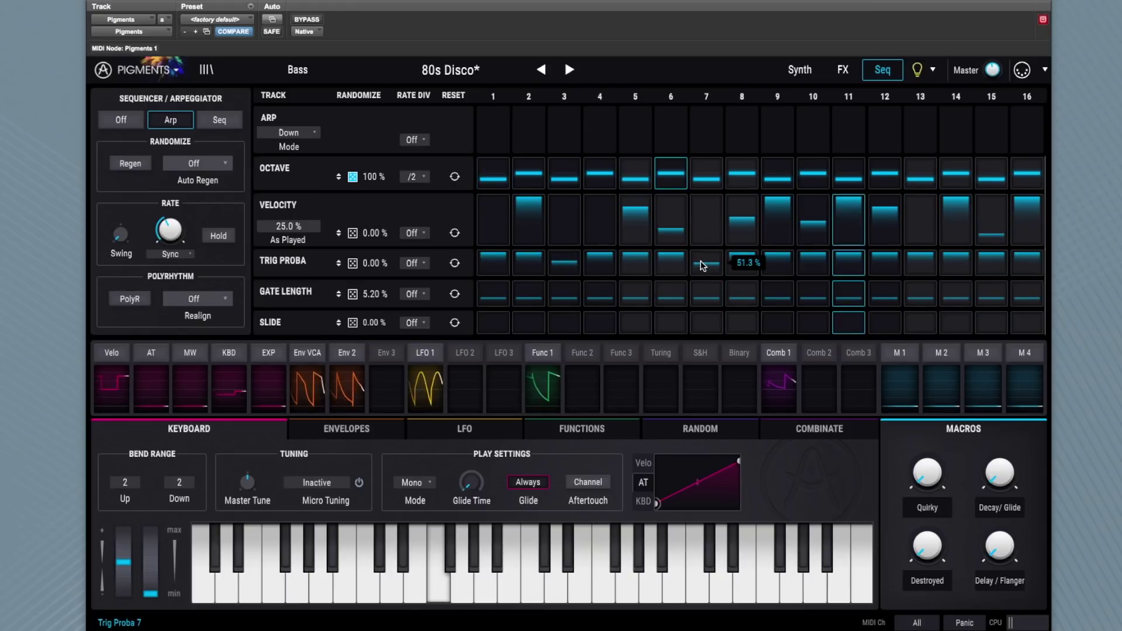
click(421, 264)
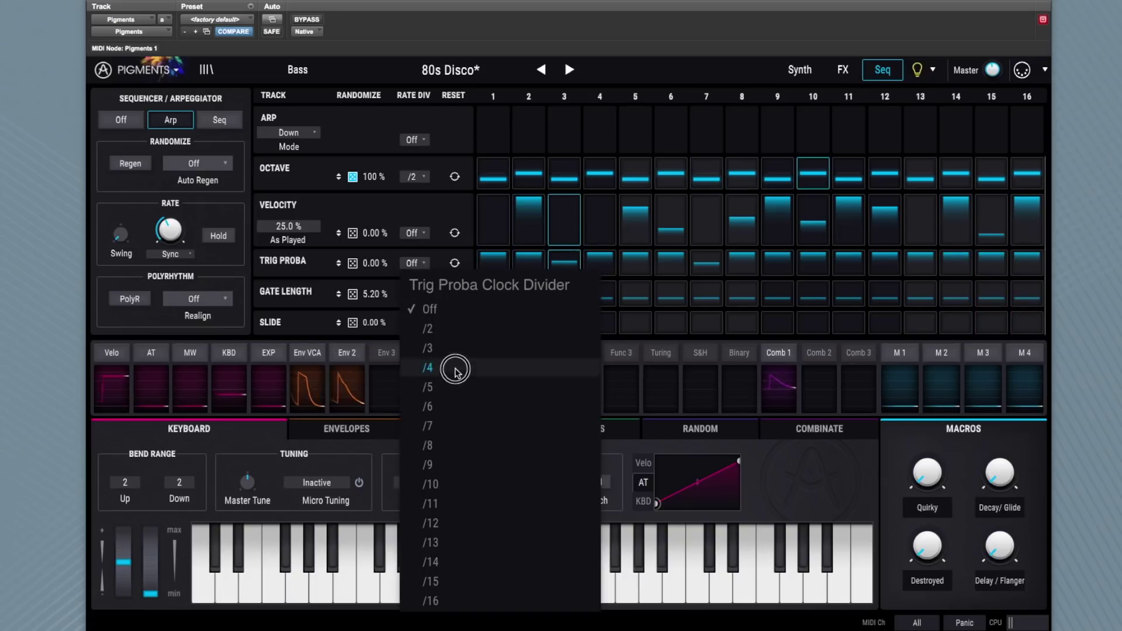
click(461, 425)
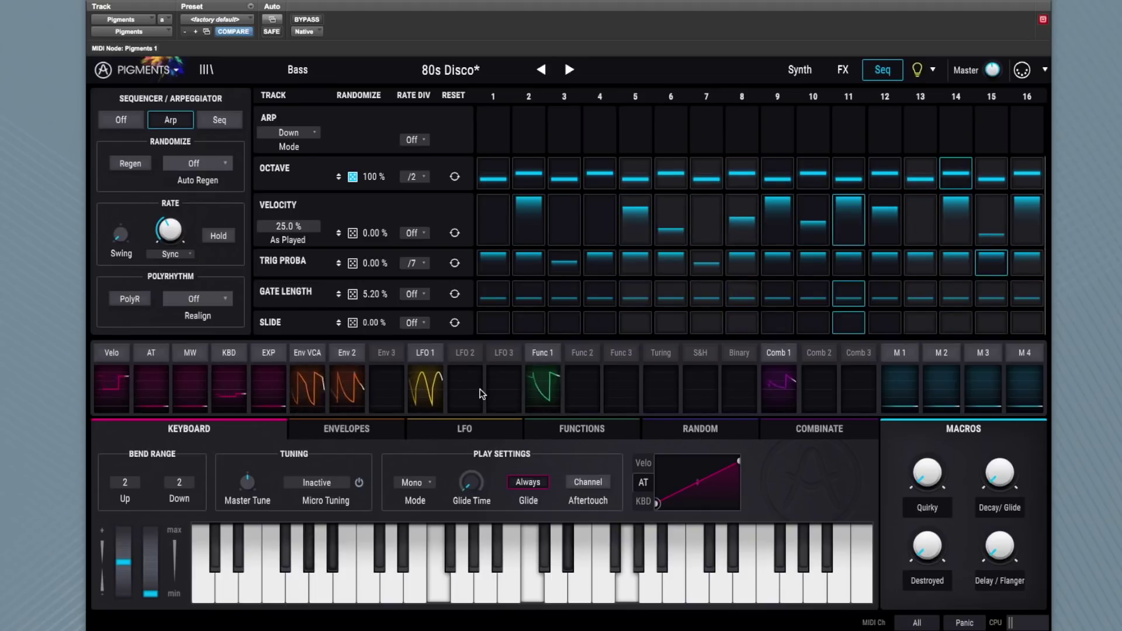
Change from arpeggiator to sequencer mode and regenerate the randomised pitch and octave pattern
click(223, 118)
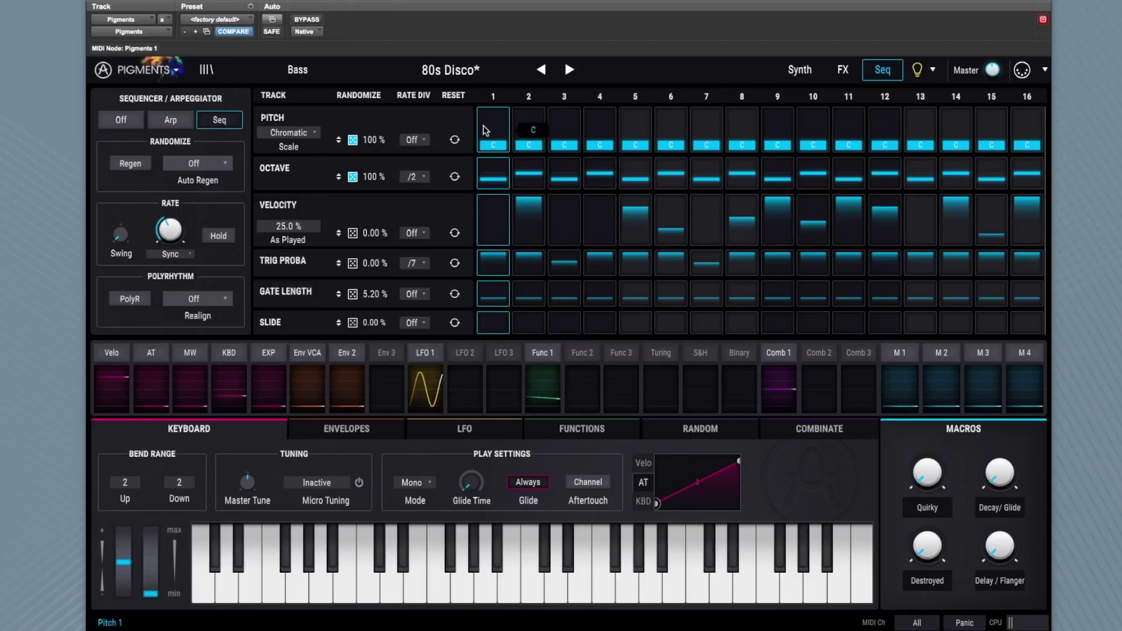
click(130, 164)
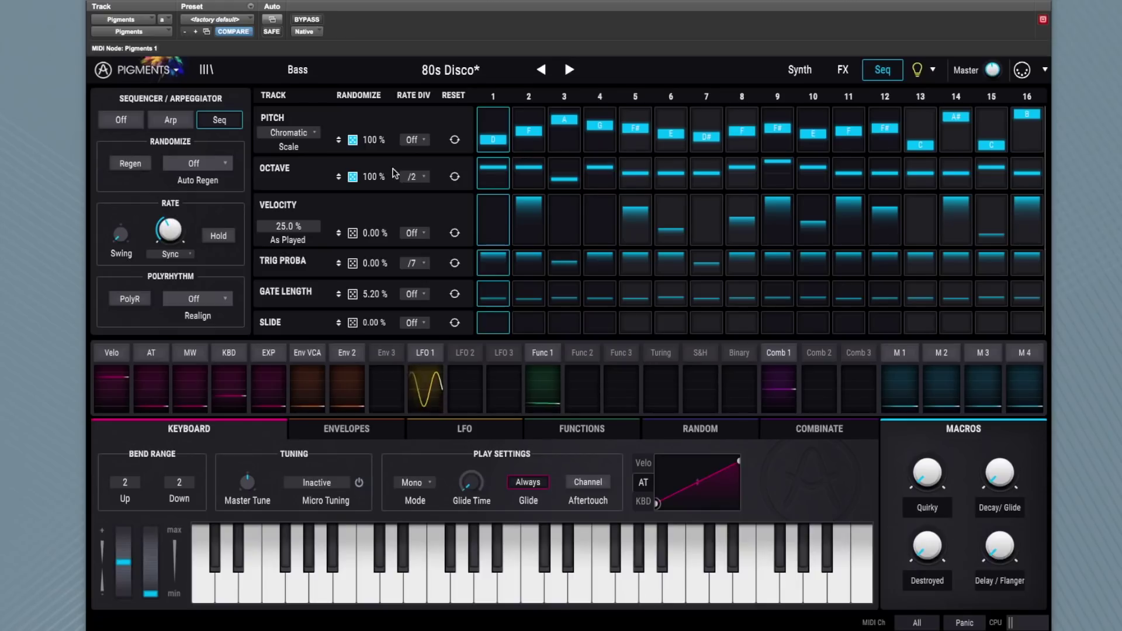
Set the Pitch track's clock divider to /3 and raise the trigger probability of steps 3 and 7, step 7 to 92.3 %
click(414, 139)
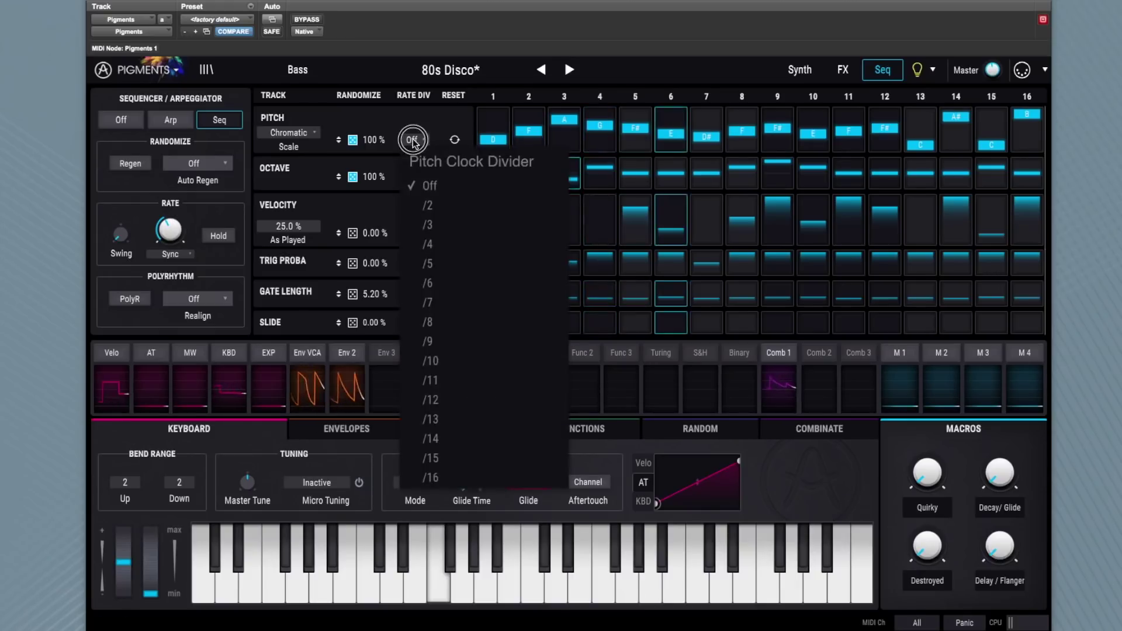
click(466, 220)
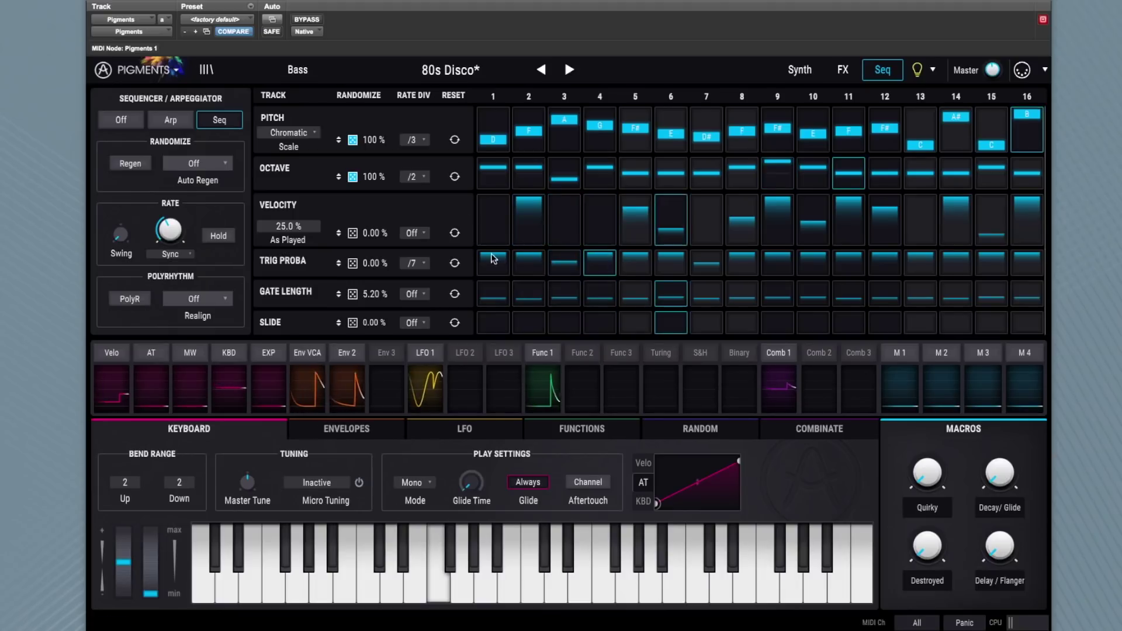
drag(563, 252, 704, 250)
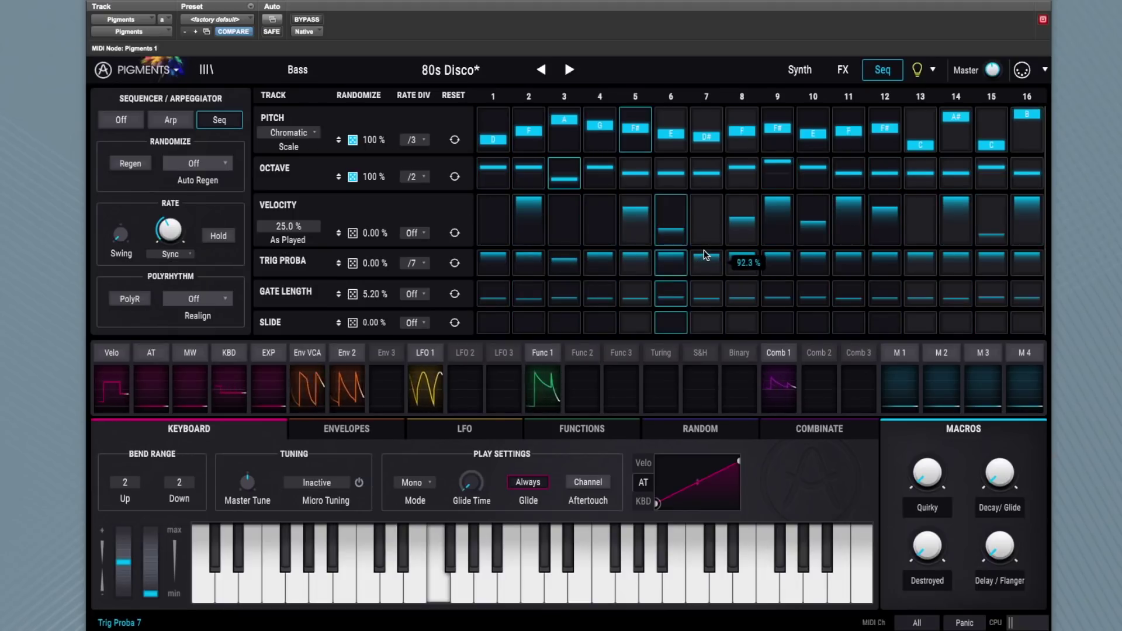